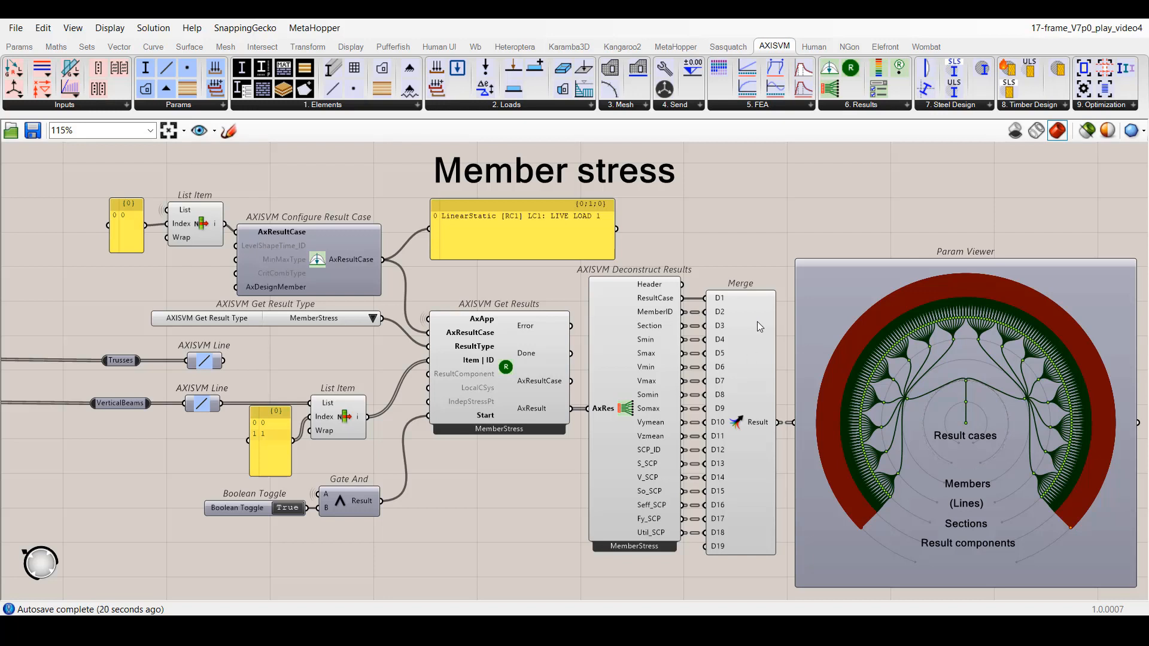
Step: Connect the AxResult output of AXISVM Get Results to the AxRes input of AXISVM Deconstruct Results
mouse_move(756, 321)
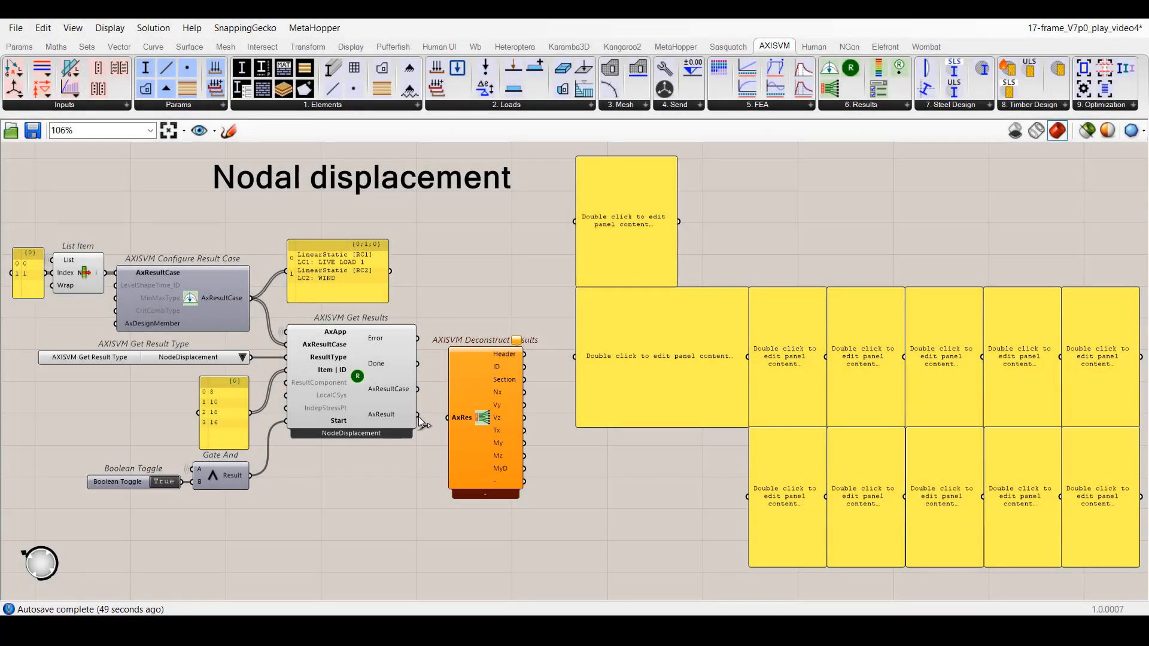
drag(418, 416, 457, 435)
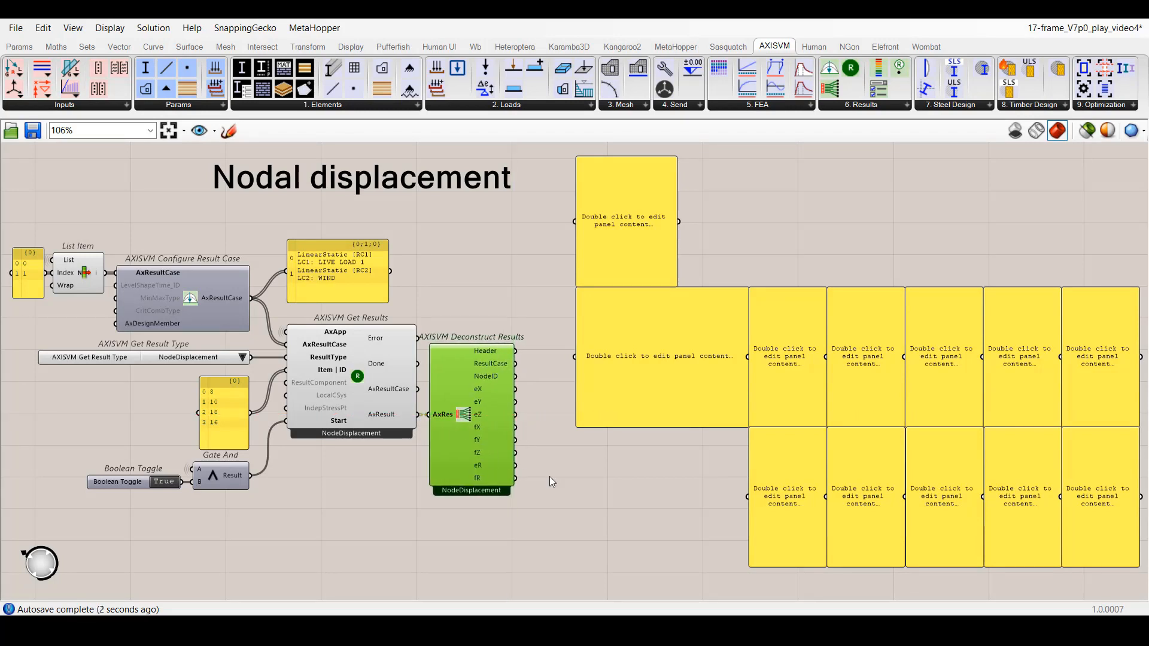
click(531, 469)
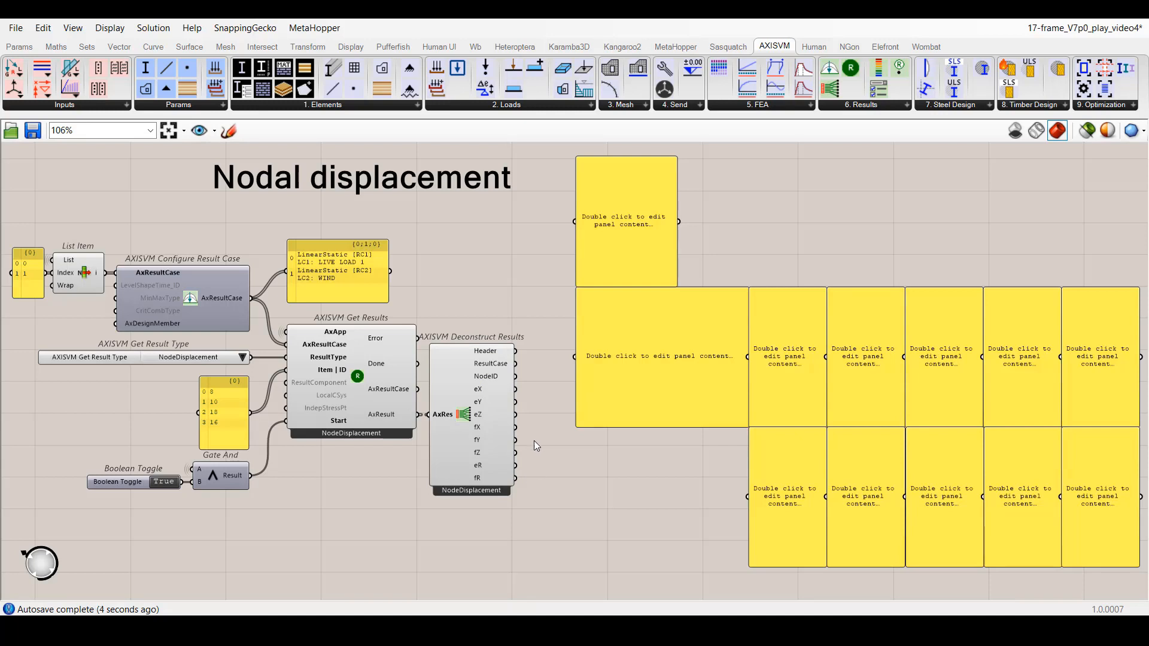
Step: Wire the Deconstruct Results outputs to the empty panels: Header, ResultCase, NodeID, eX, eY, eZ, eR, fX, fY, fZ and fR
drag(516, 350, 576, 222)
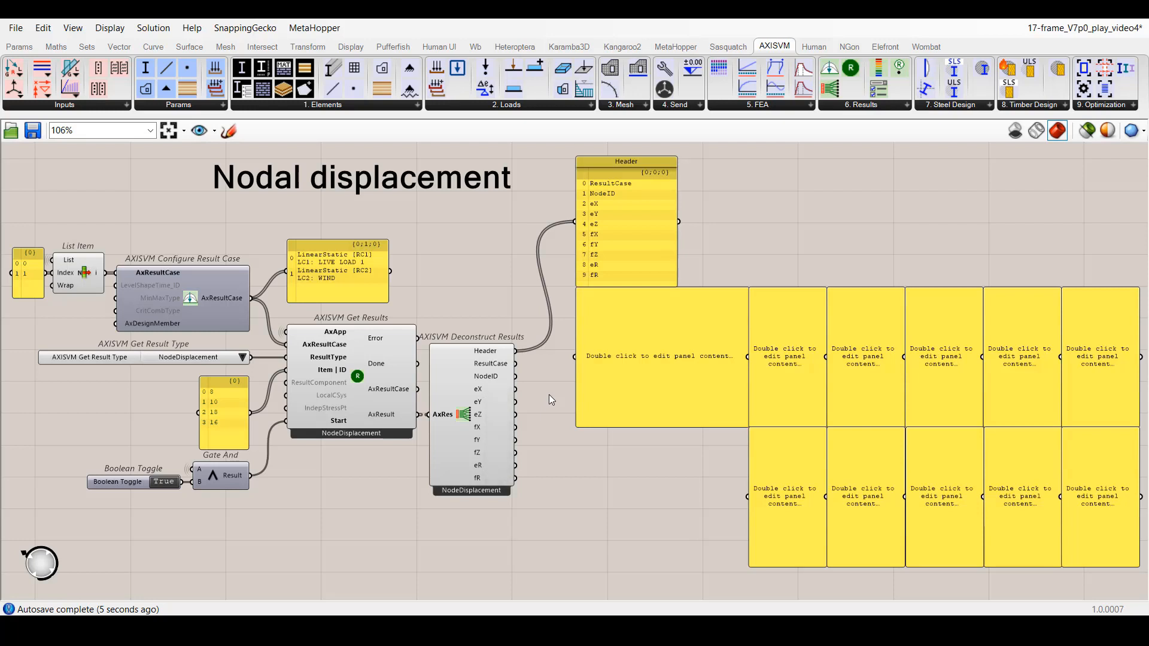
drag(515, 364, 748, 496)
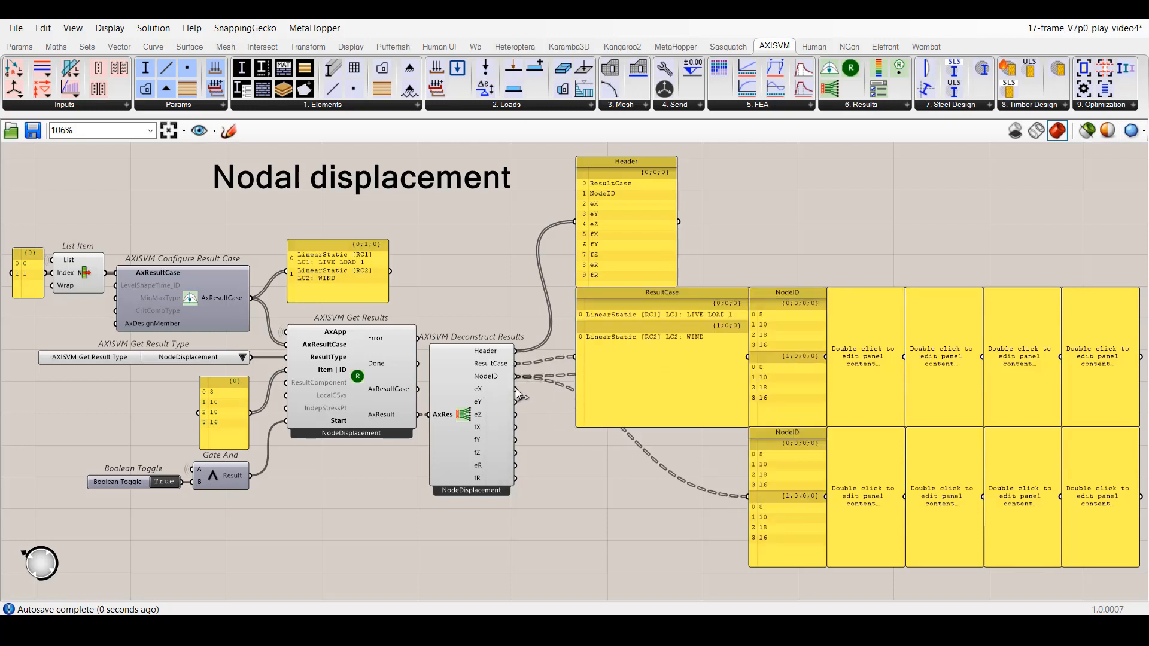
drag(514, 389, 905, 356)
drag(515, 414, 827, 496)
drag(514, 440, 983, 496)
drag(514, 464, 1062, 357)
drag(515, 477, 1063, 496)
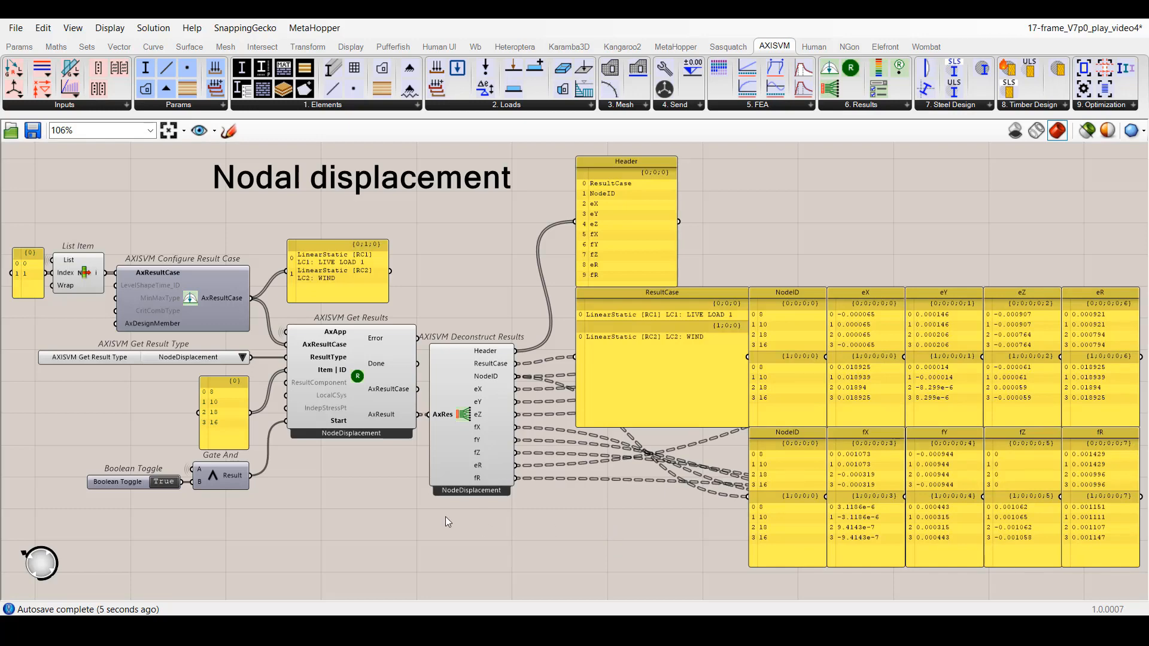
Step: Turn the Adjust Panel nicknames option of AXISVM Deconstruct Results off and back on
mouse_move(382, 411)
right_click(468, 418)
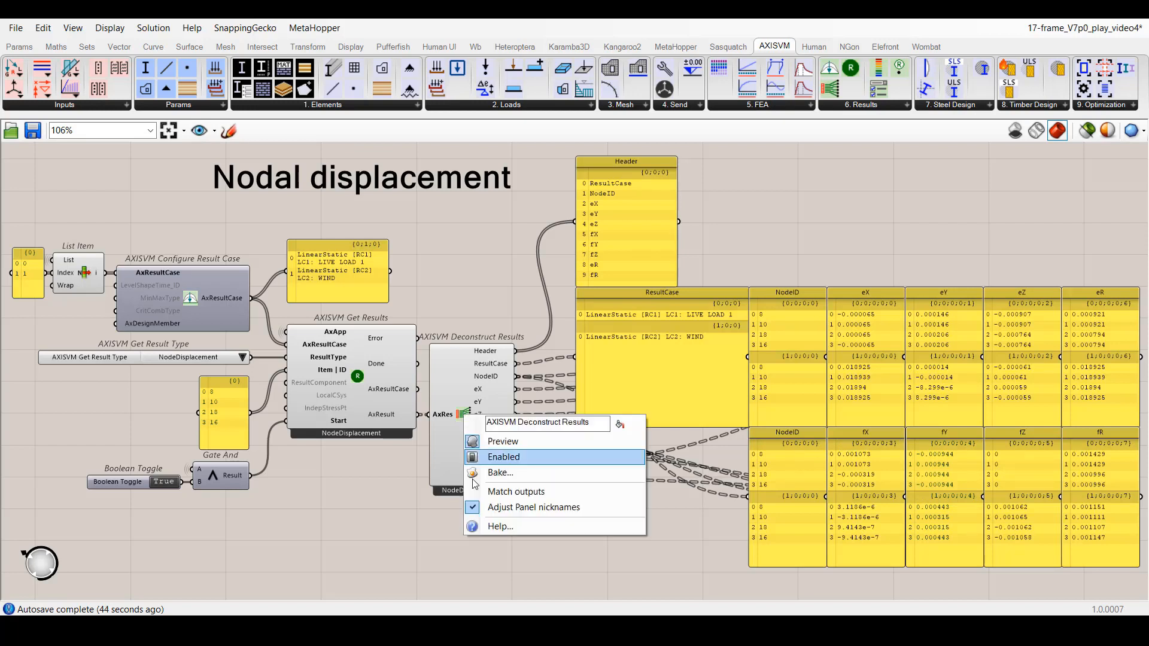
click(516, 508)
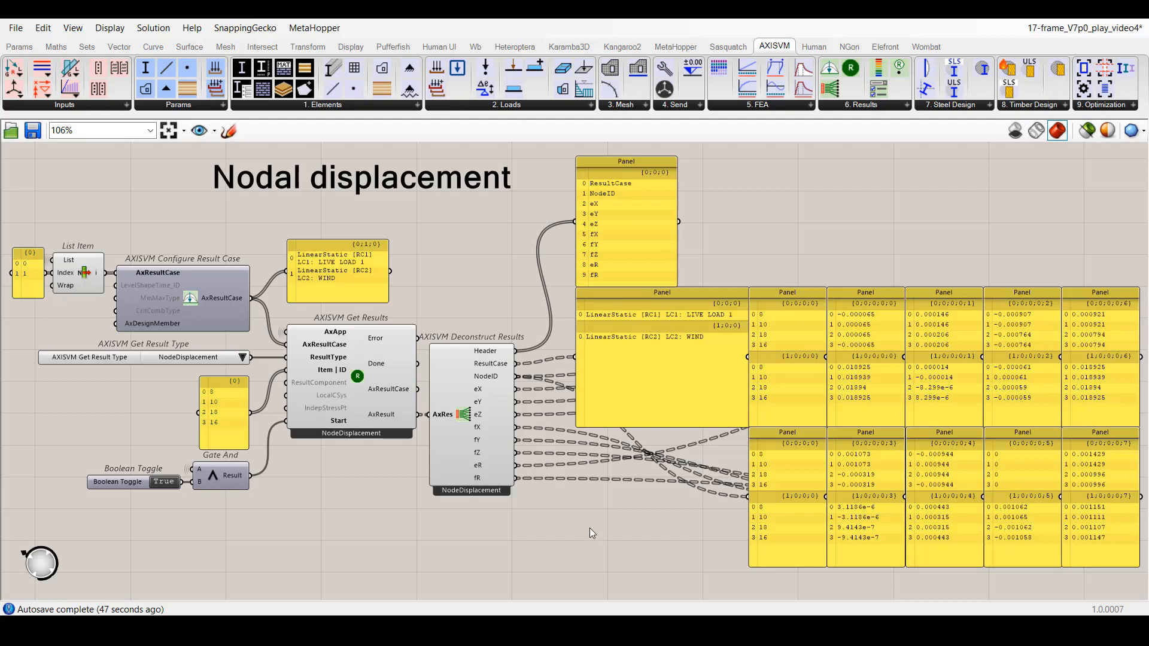
right_click(459, 416)
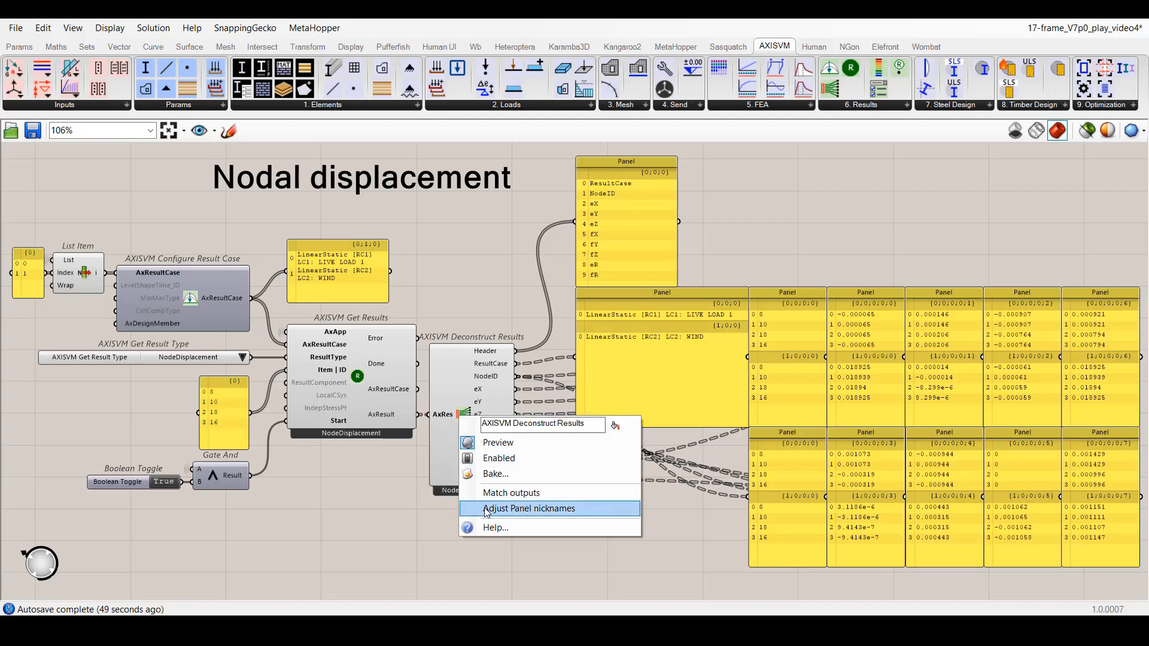
click(480, 508)
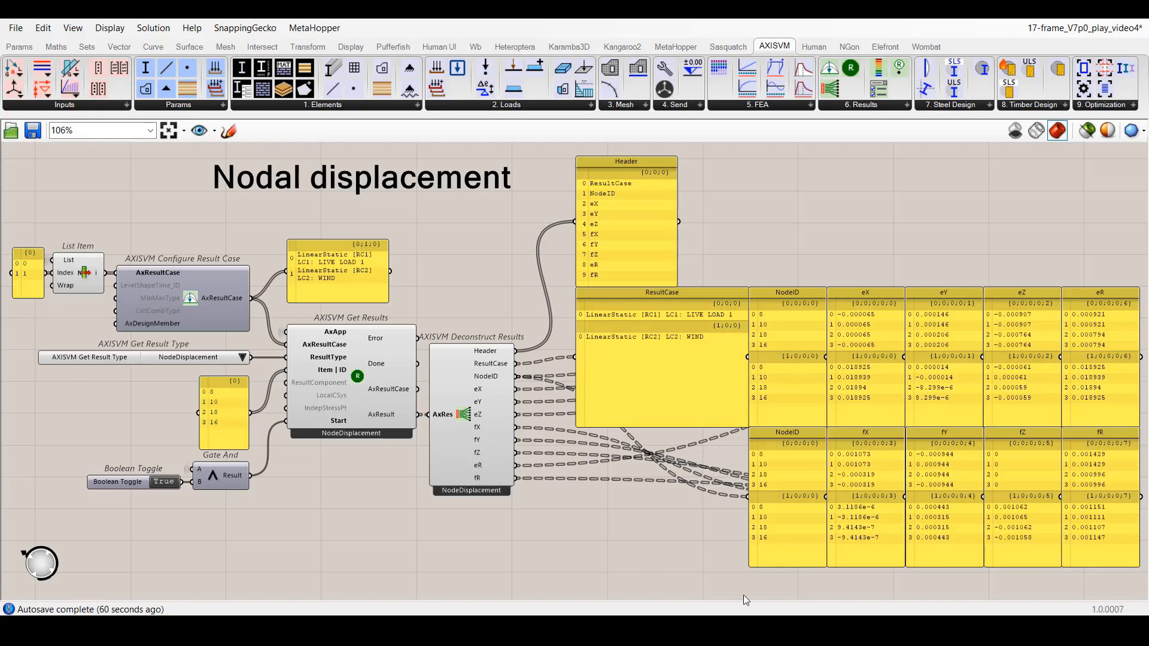
Step: Copy only the data of the Header panel and paste it into Sheet1 of the Excel workbook, starting at cell B6
click(759, 629)
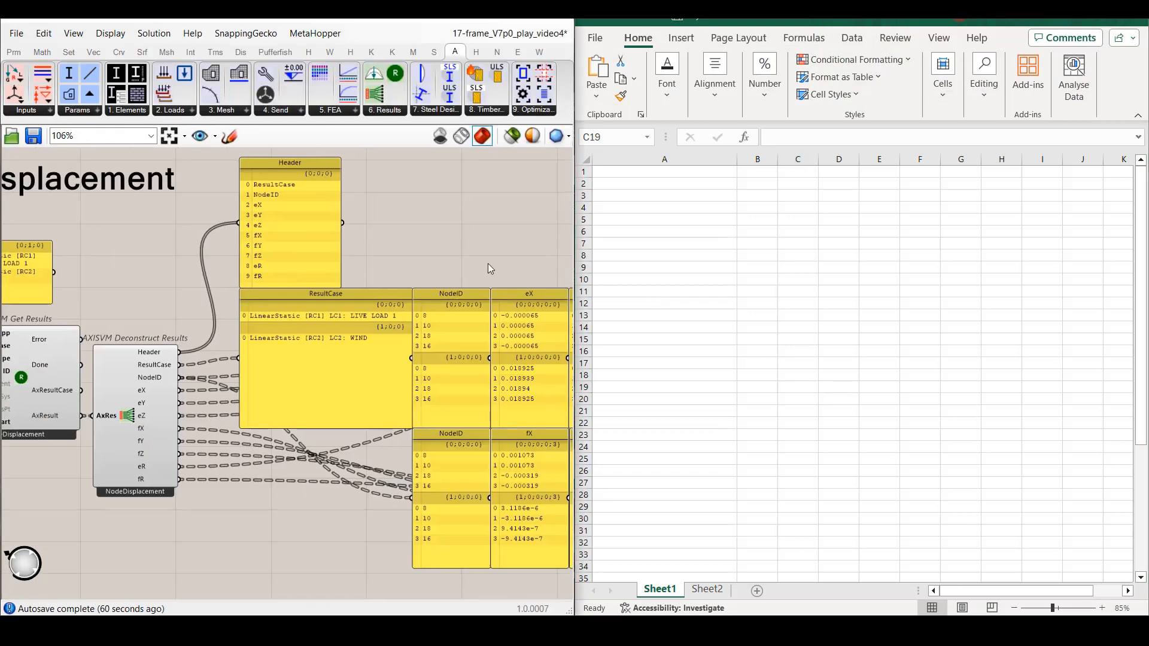
right_drag(489, 268, 252, 259)
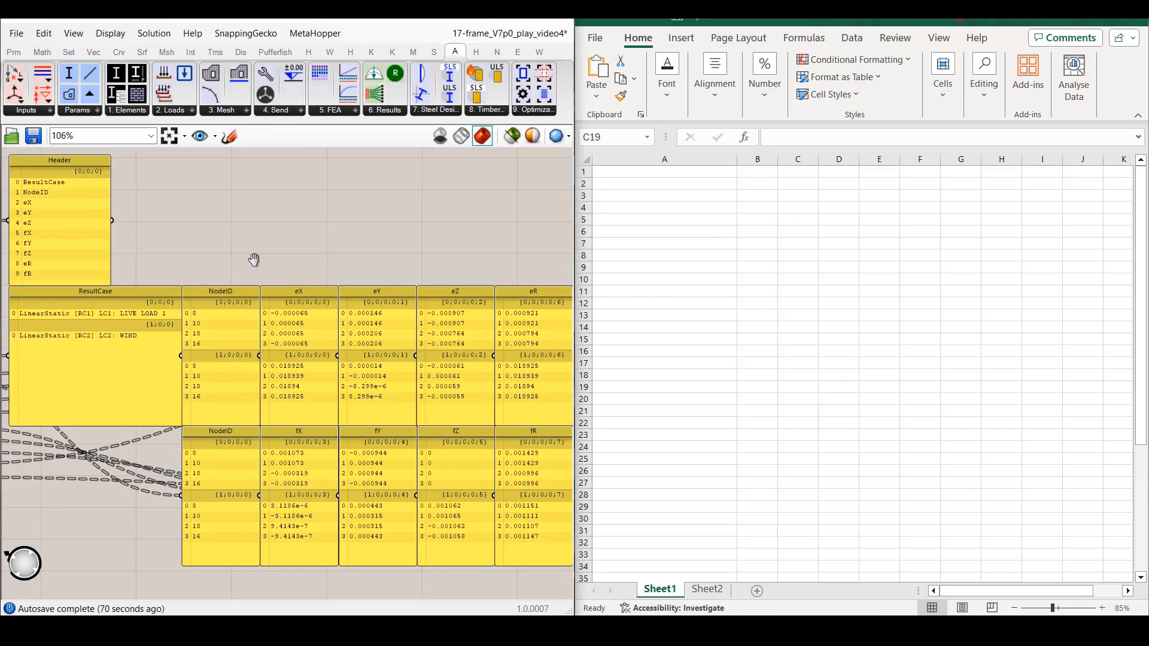
right_click(38, 215)
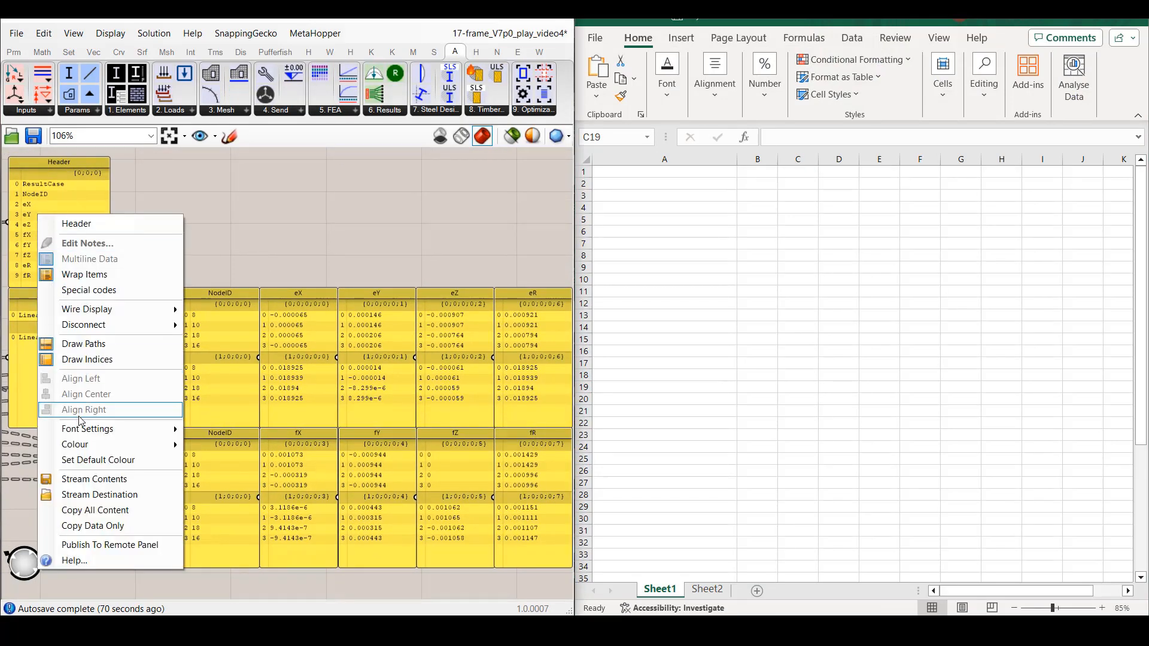
click(93, 526)
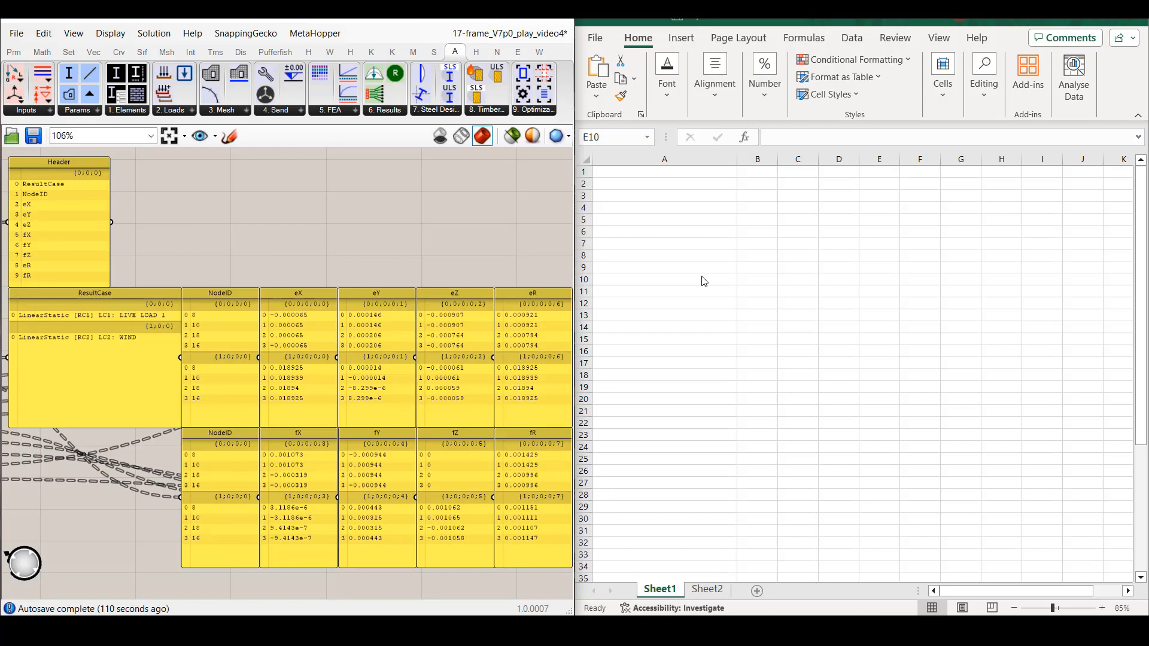
click(756, 231)
click(761, 232)
key(ctrl+v)
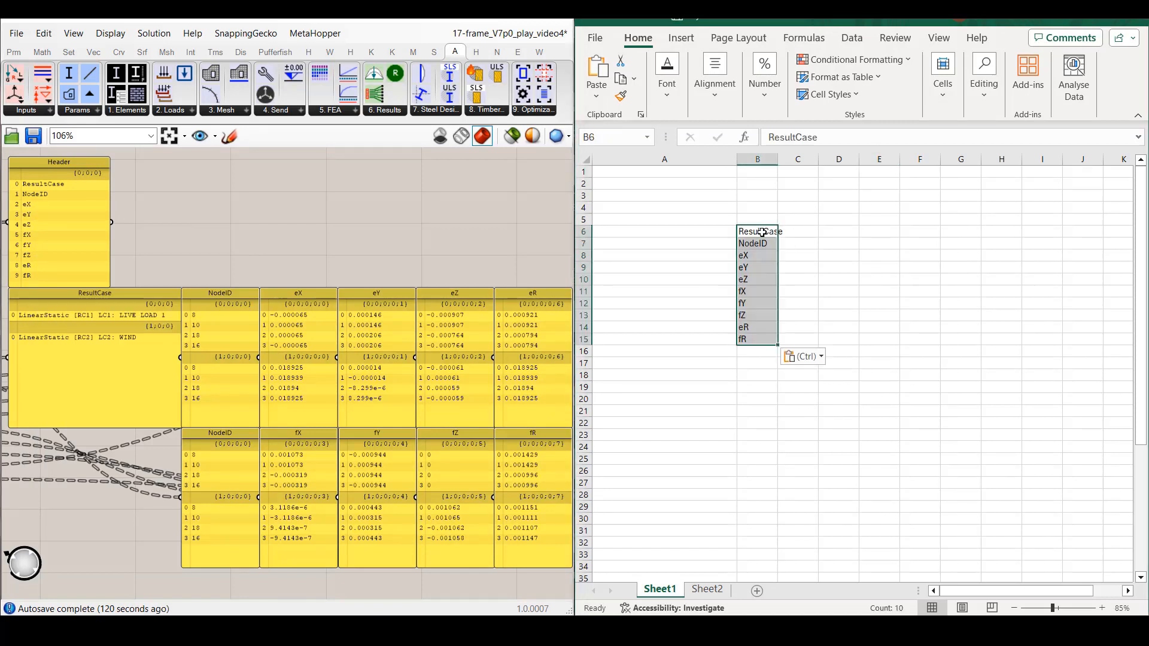
click(822, 357)
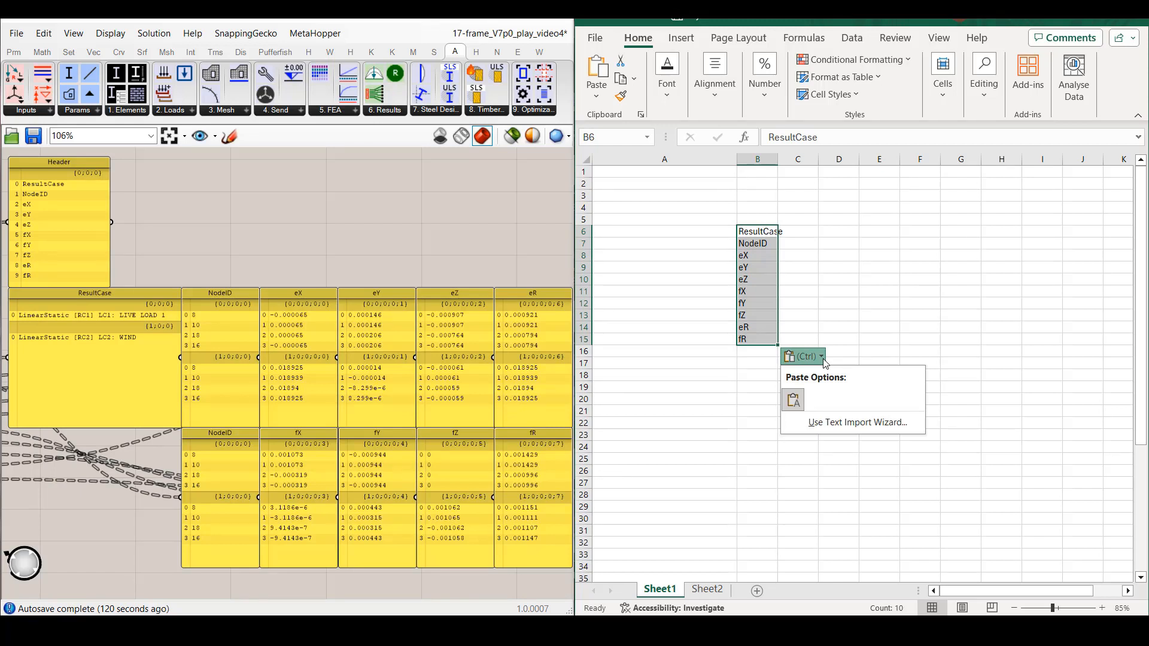
click(823, 358)
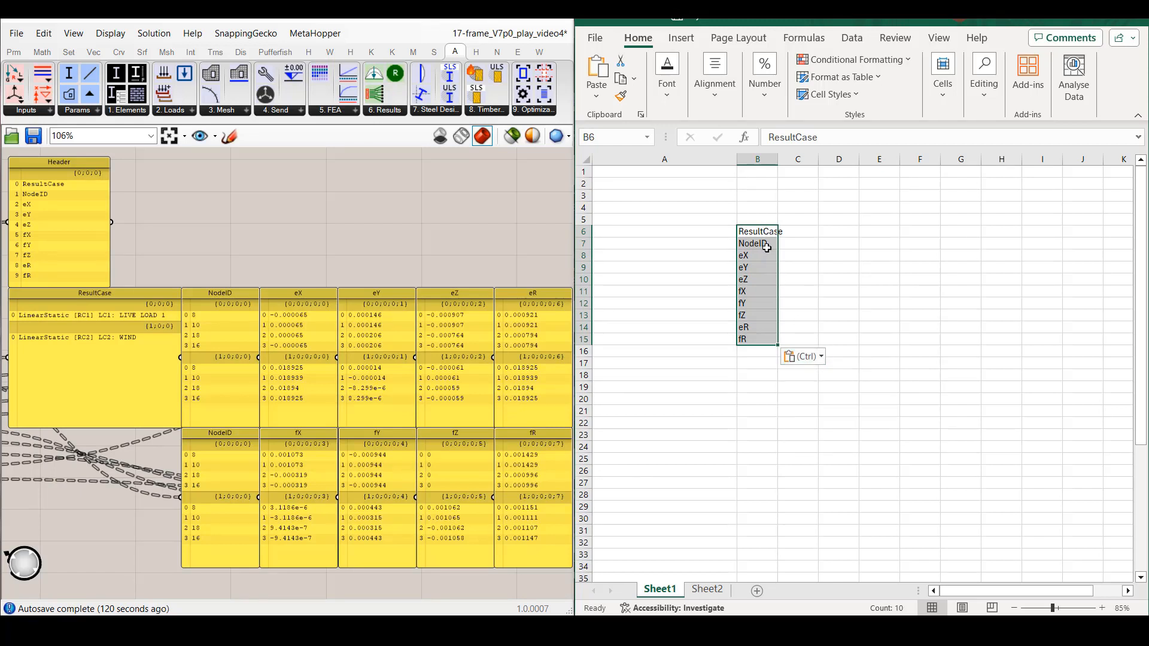
Step: Paste a transposed copy of the header list into row 1 from cell A1 and delete the original list in column B
key(ctrl+c)
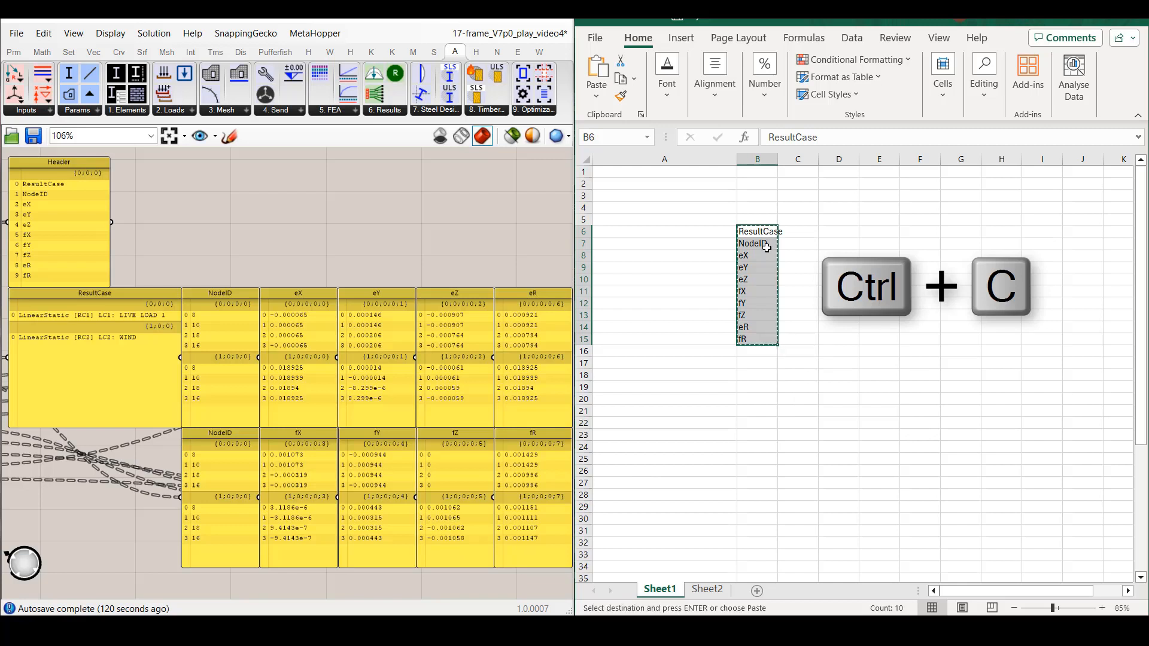
click(626, 174)
key(ctrl+v)
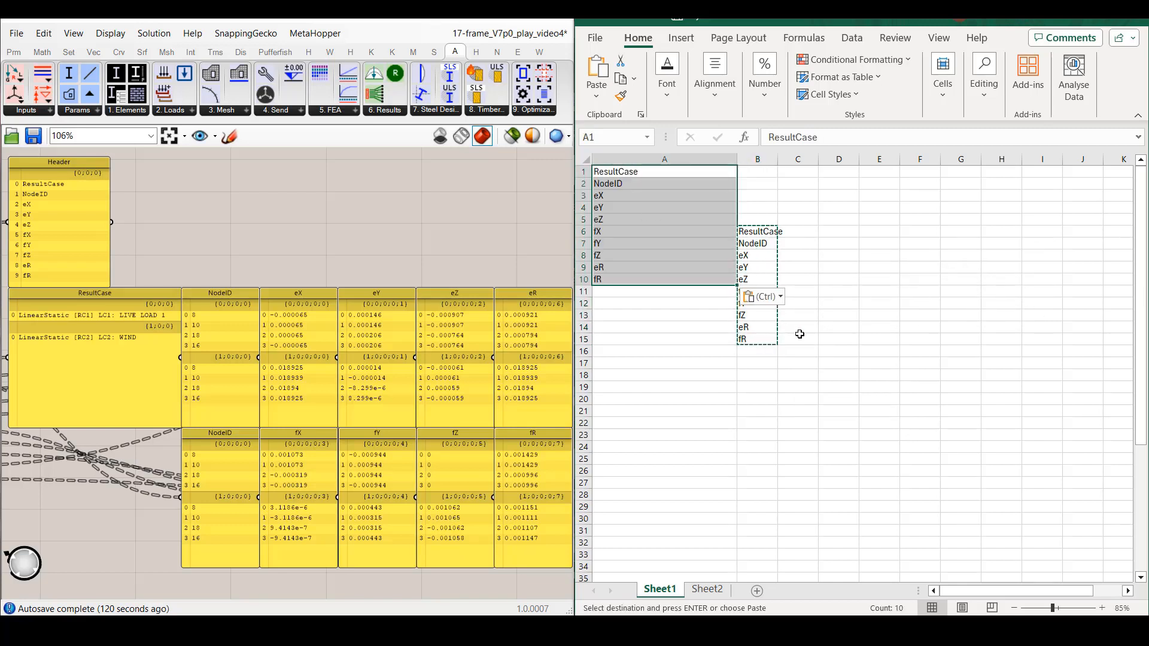
click(779, 297)
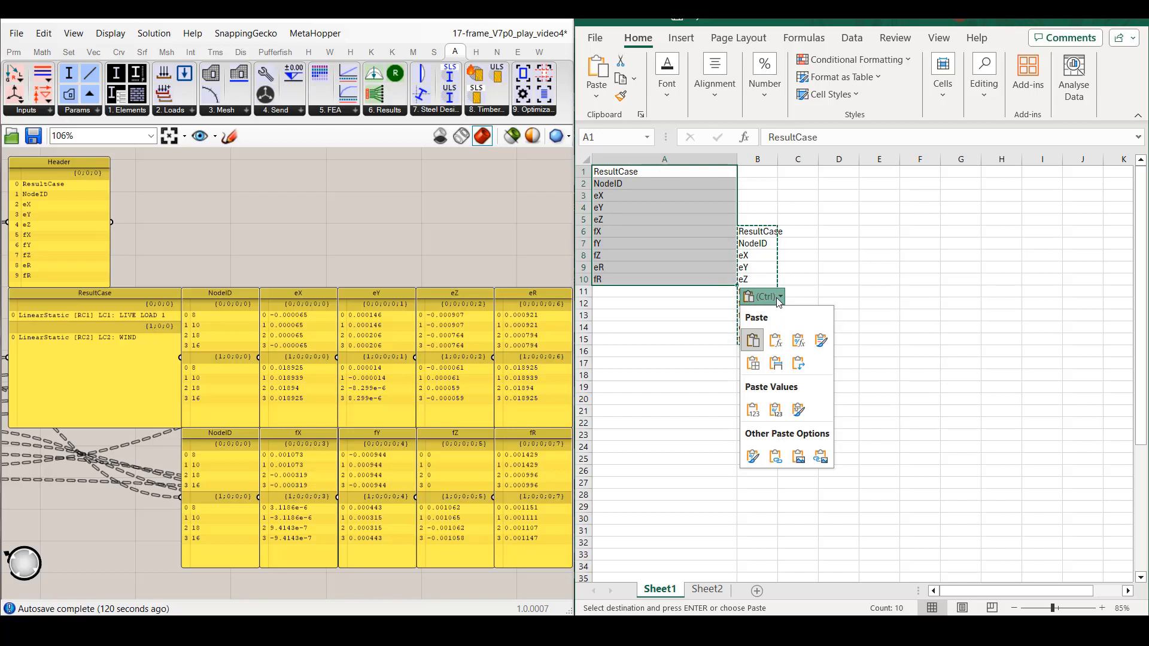
click(797, 367)
drag(658, 220, 799, 347)
key(Delete)
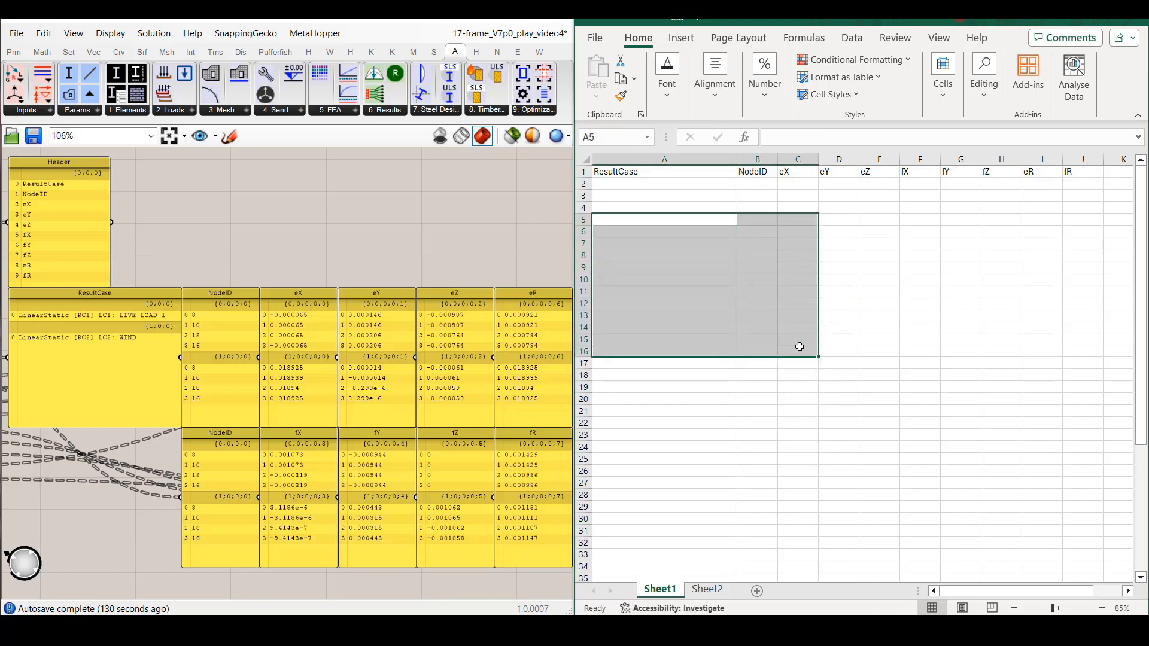
drag(802, 292, 805, 280)
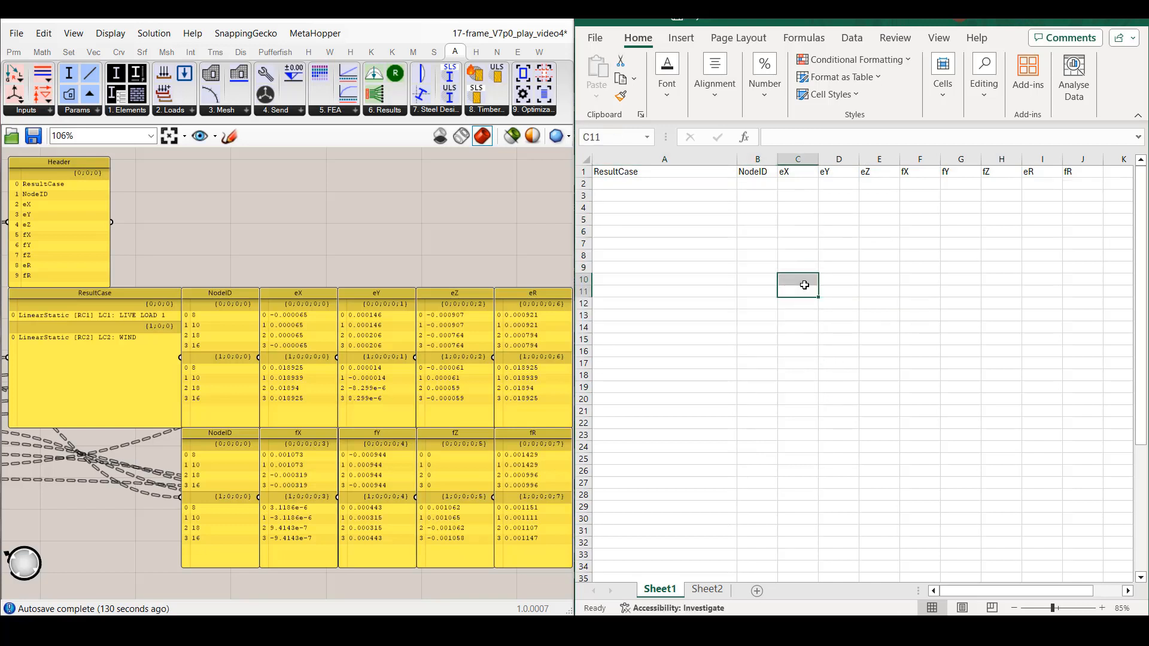
Step: Centre the header texts in row 1 horizontally
click(583, 172)
click(715, 84)
click(720, 161)
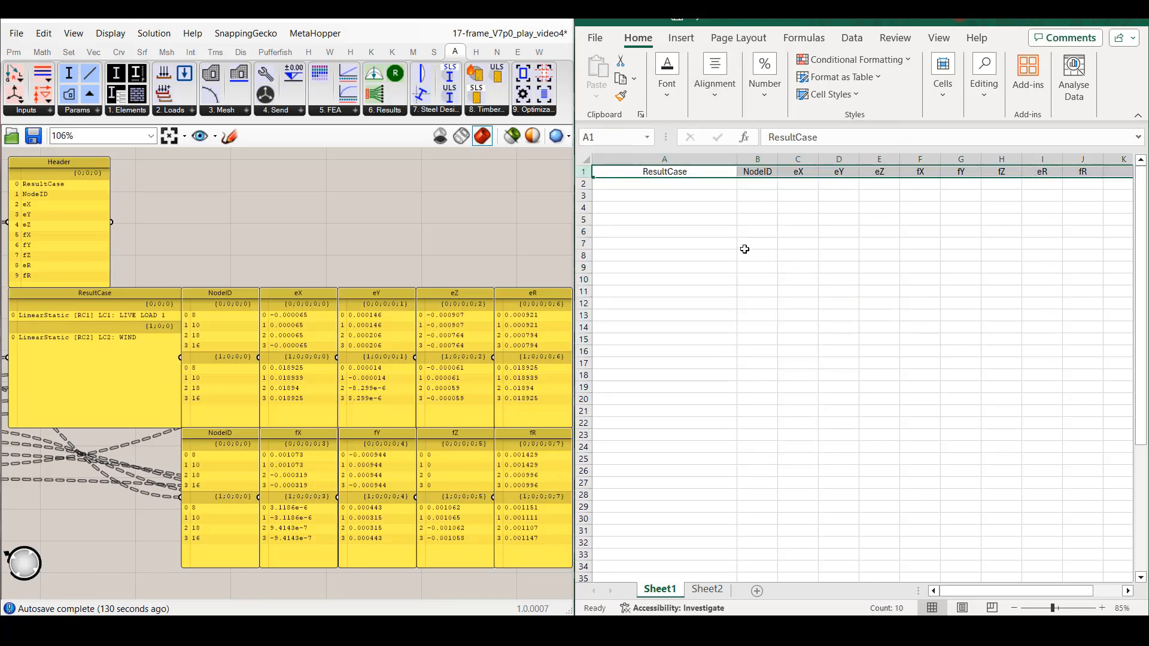
click(752, 254)
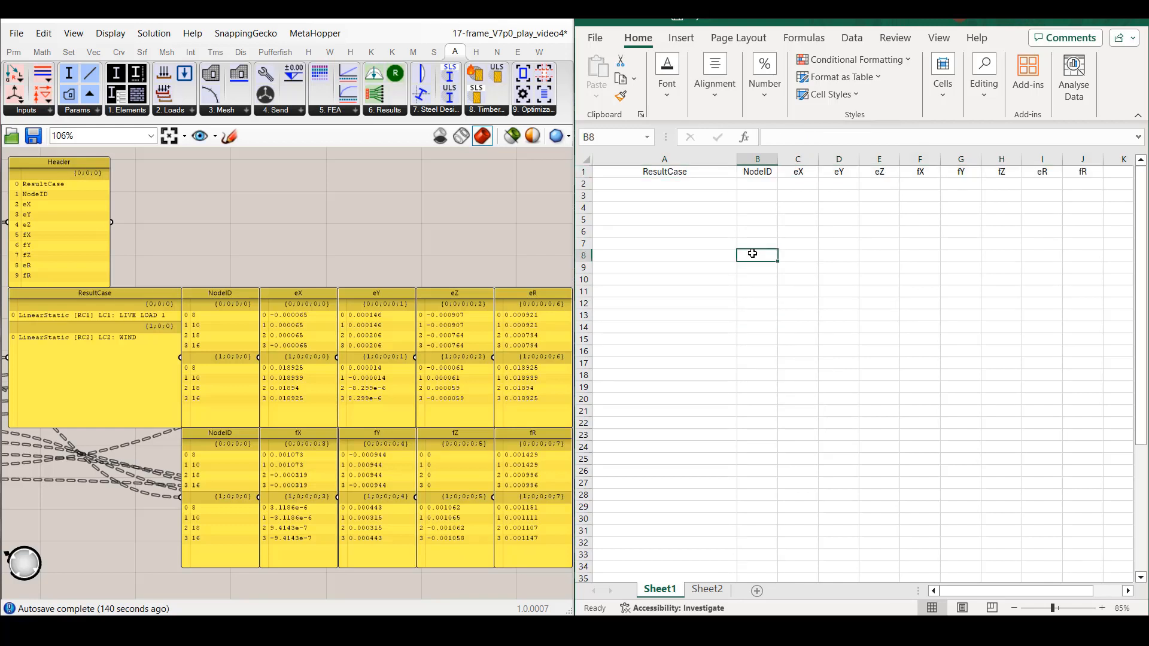
Step: Add a List Length component in Grasshopper below Get Results and feed it from the node ID panel
click(218, 177)
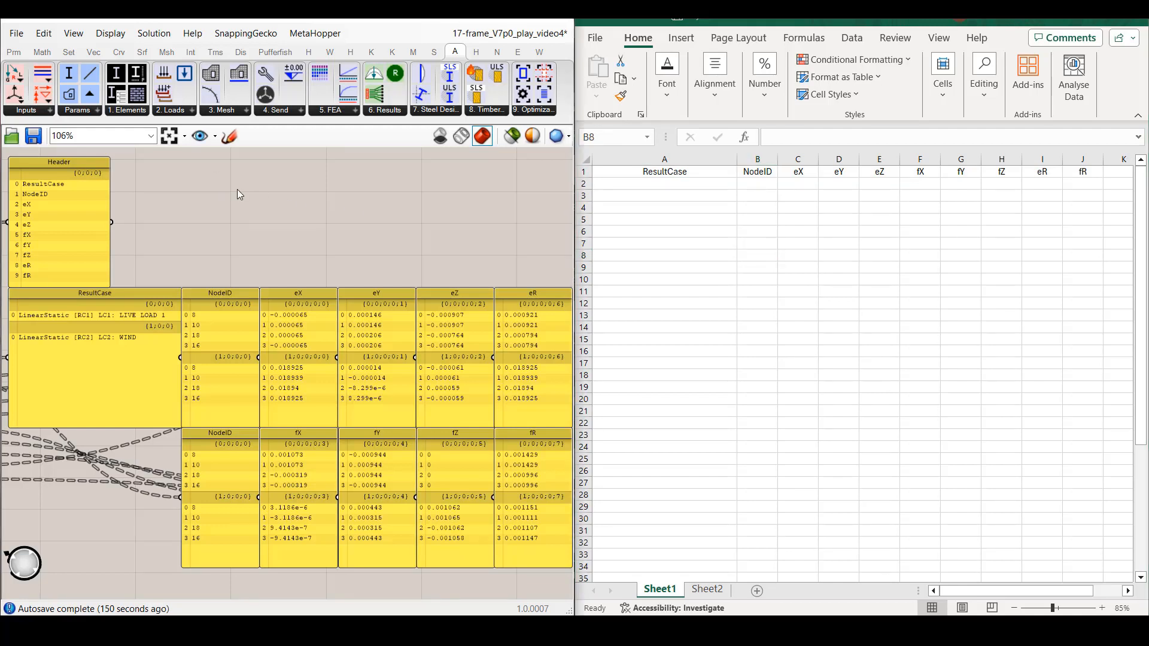
right_drag(184, 257, 503, 244)
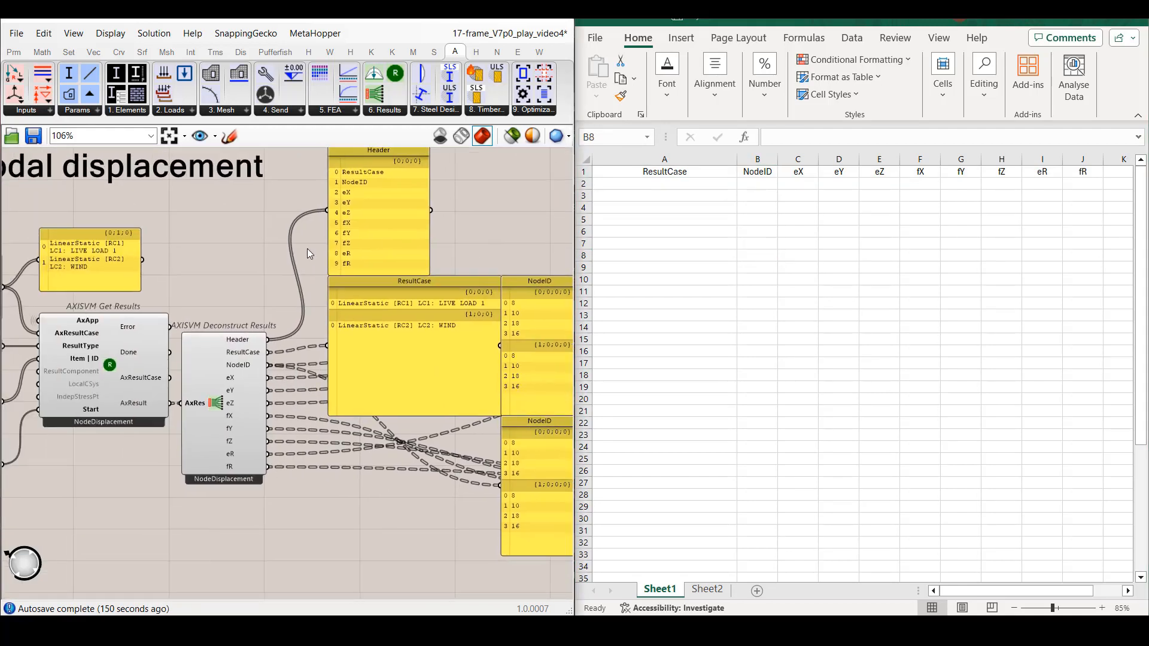
right_drag(226, 253, 272, 273)
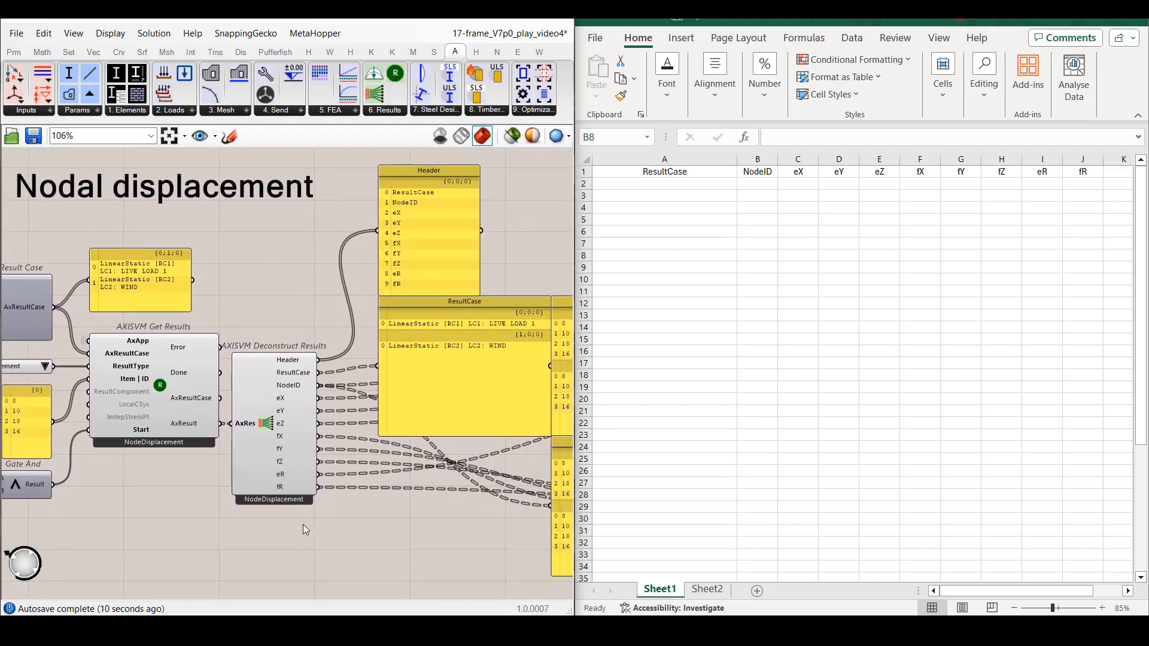
double_click(238, 555)
text(list length)
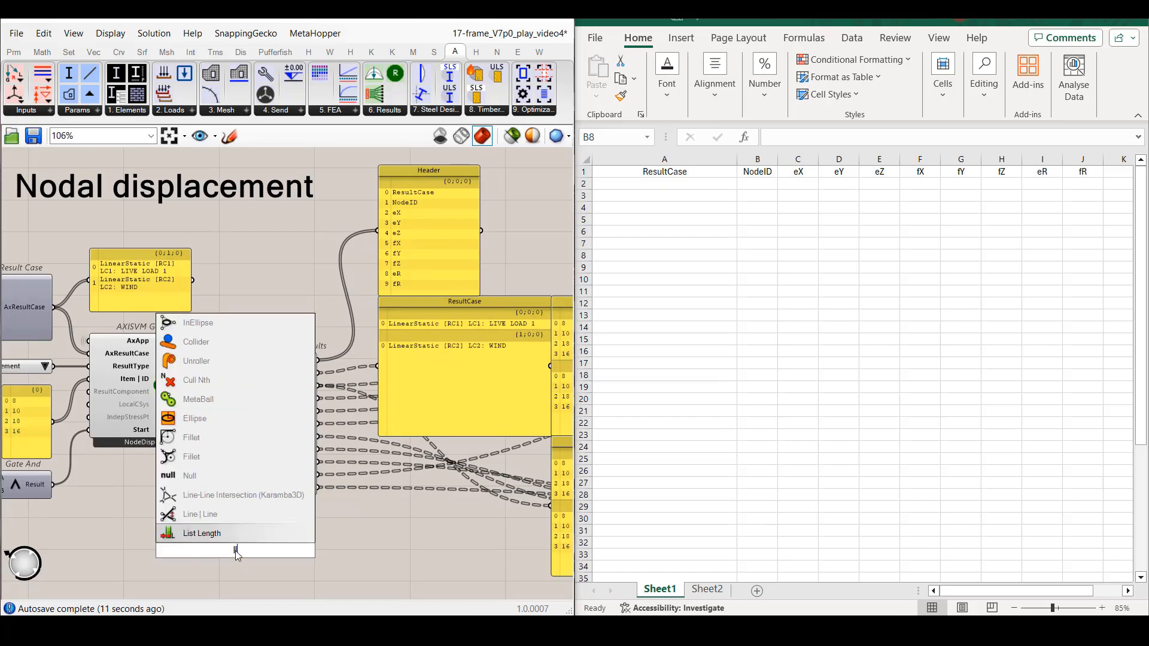
click(235, 533)
drag(53, 422, 204, 550)
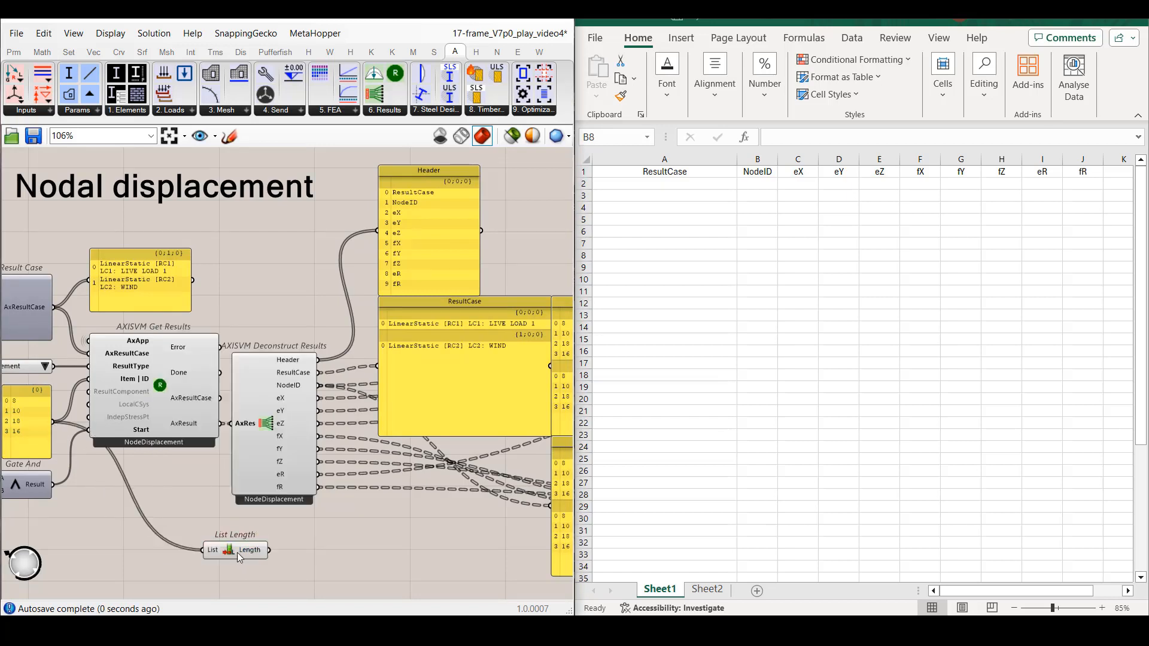
Step: Add a Repeat Data component fed by ResultCase and the list length, and wire its output to the ResultCase panel
double_click(311, 547)
text(rep)
click(299, 511)
mouse_move(308, 546)
mouse_down()
mouse_move(327, 545)
mouse_move(289, 553)
mouse_move(328, 544)
mouse_up()
drag(317, 372, 309, 538)
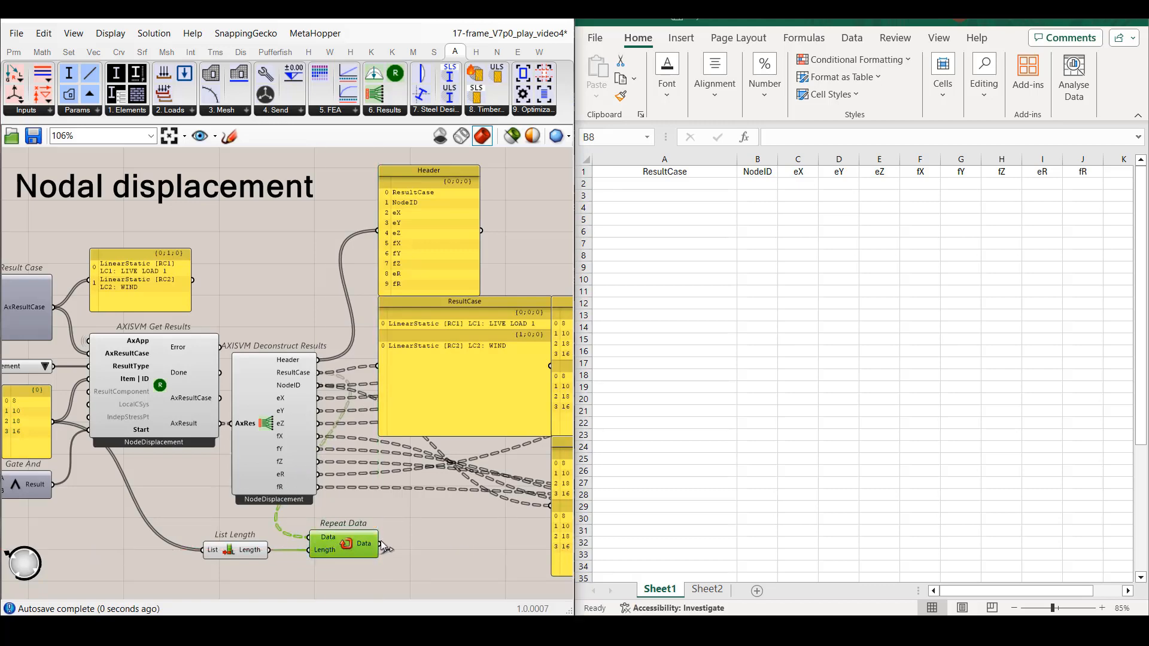
drag(380, 544, 378, 366)
Step: Copy only the data of the ResultCase panel and paste it into the Excel sheet at cell A2
click(214, 136)
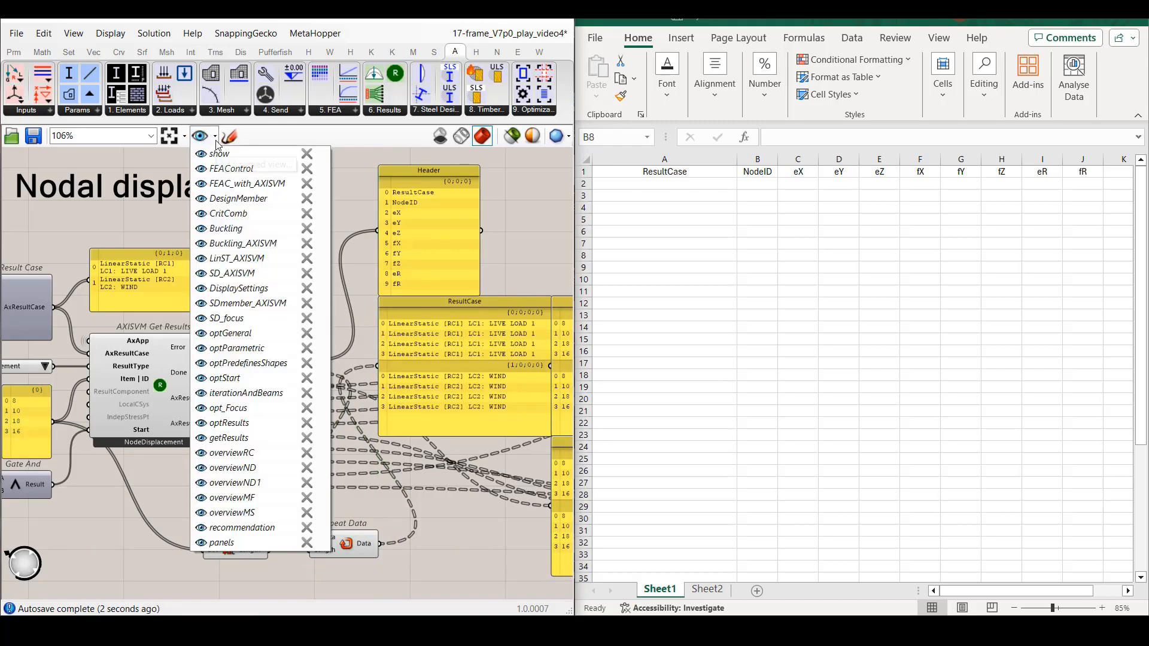
click(203, 545)
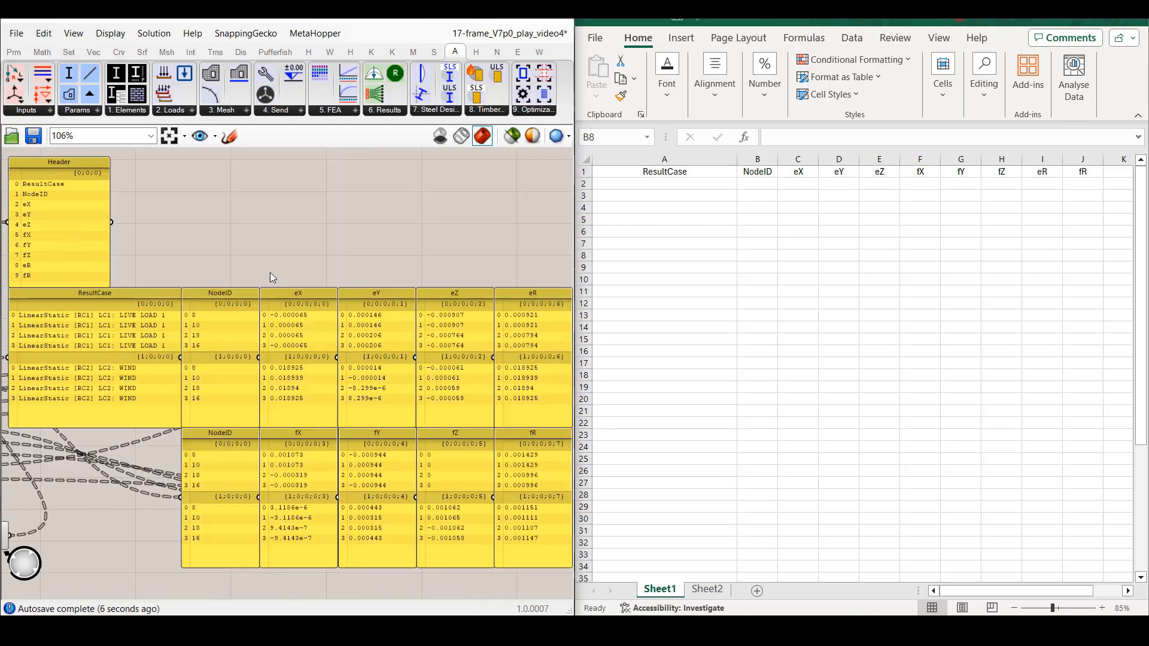
right_click(117, 344)
click(193, 569)
click(659, 179)
click(659, 179)
key(ctrl+v)
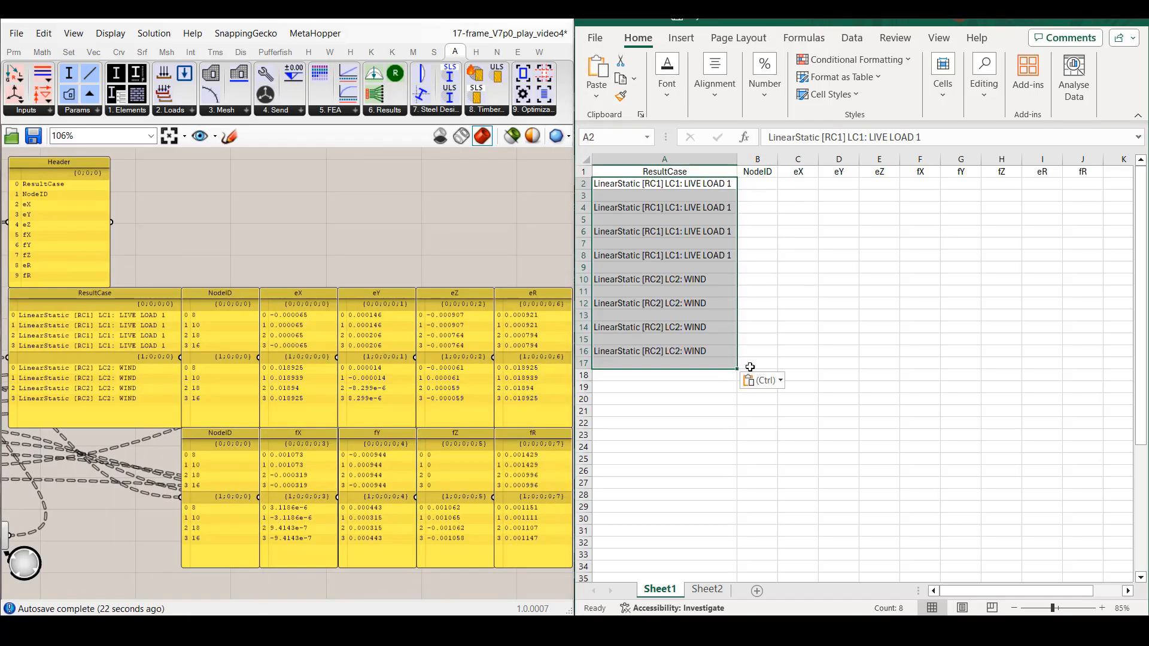
Step: Reimport the pasted result cases with the Text Import Wizard as delimited text
click(774, 383)
click(790, 446)
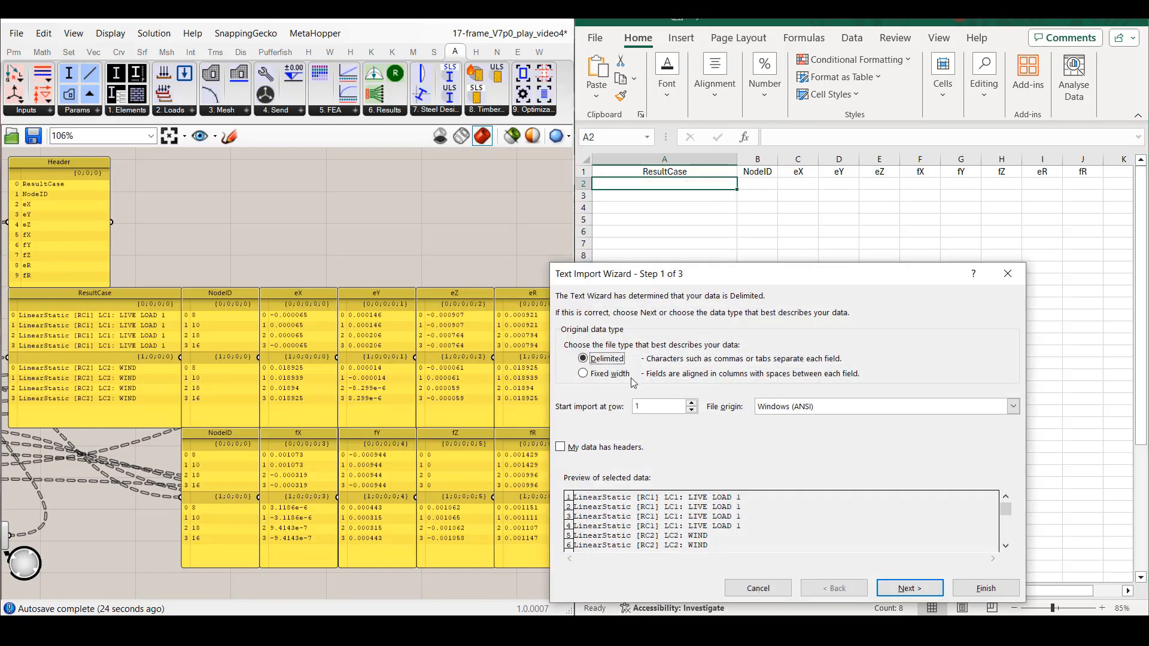
click(906, 588)
click(568, 376)
click(985, 588)
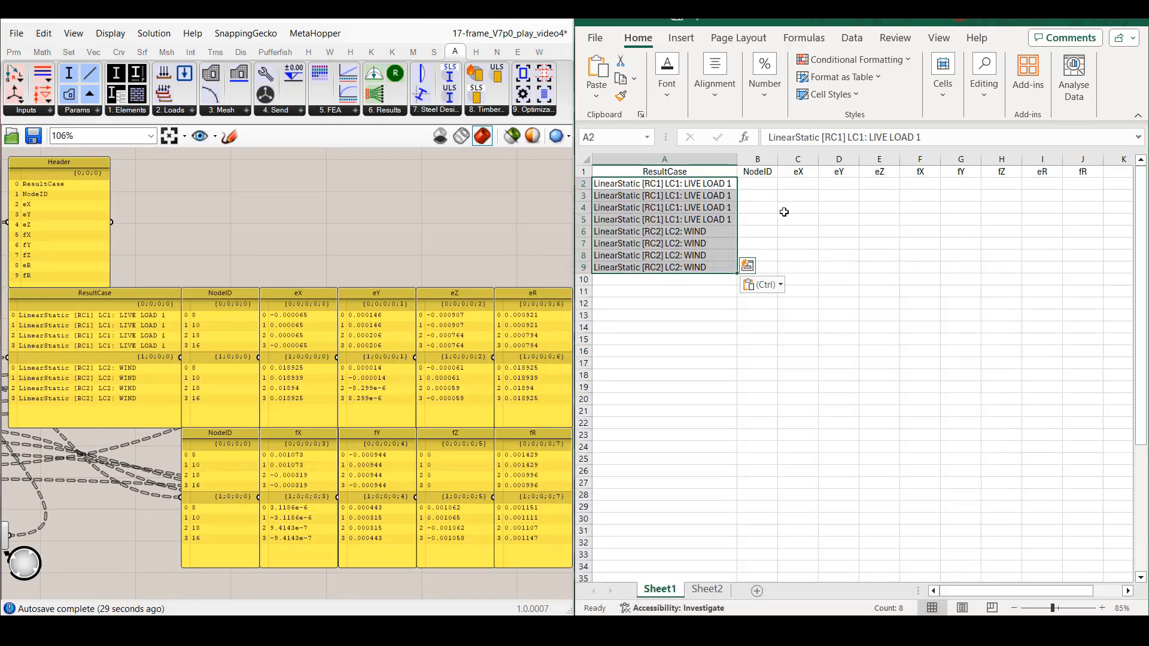
Step: Copy only the data of the upper NodeID panel in Grasshopper and paste it into the Excel sheet at cell B2
click(762, 188)
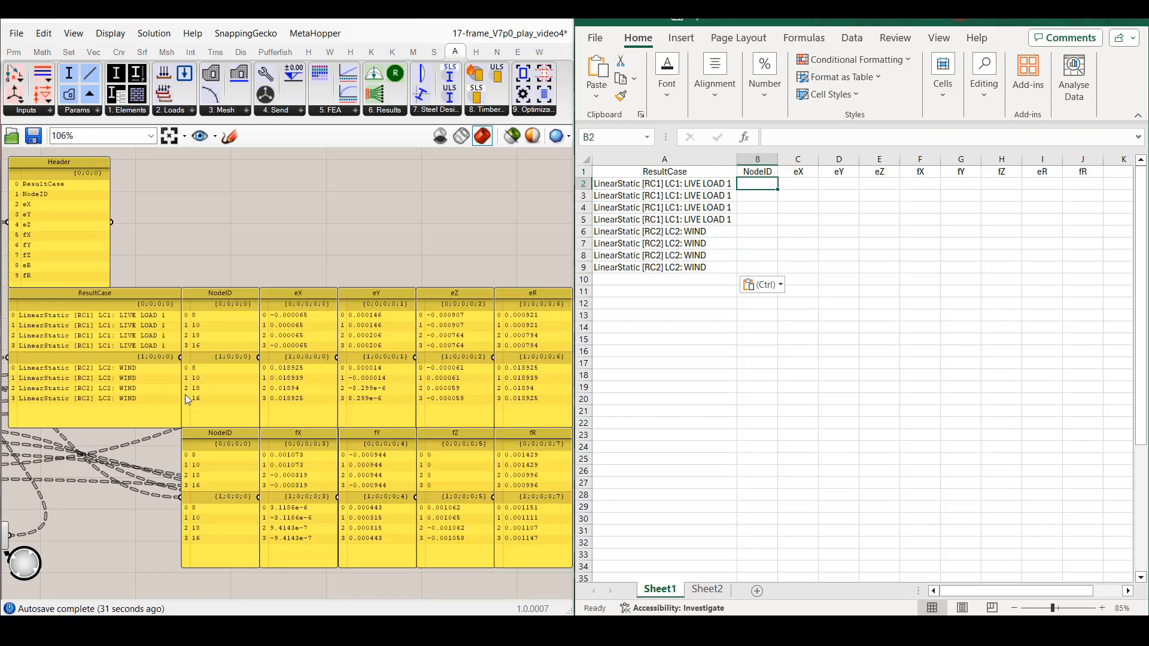
right_click(233, 322)
click(312, 556)
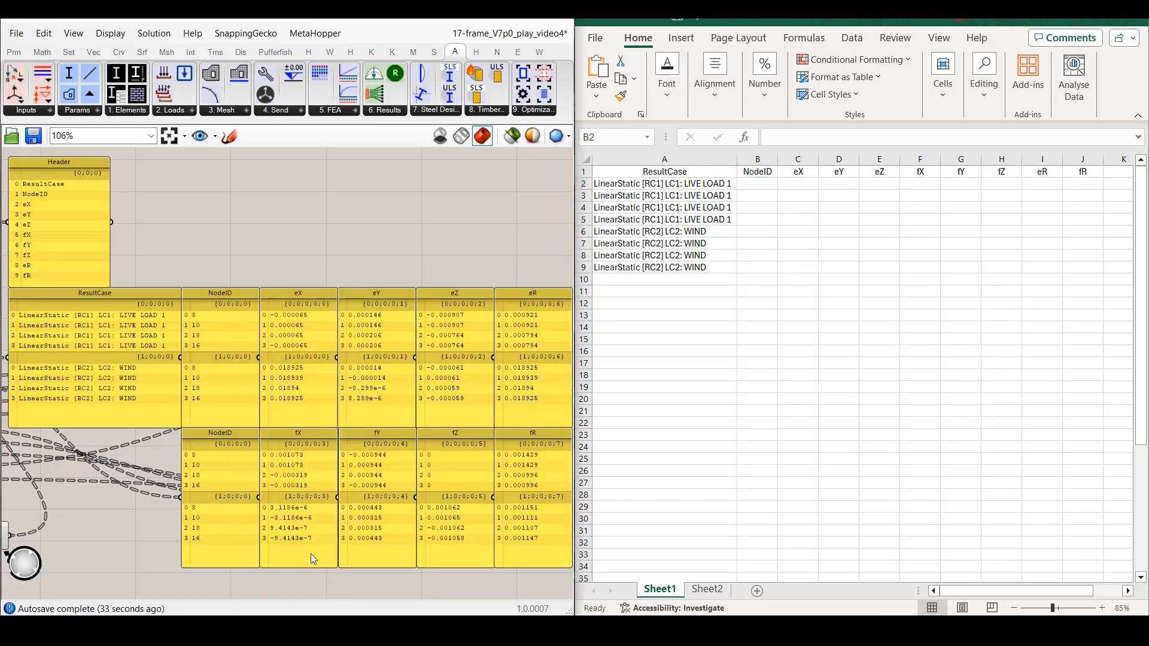
click(762, 185)
key(ctrl+v)
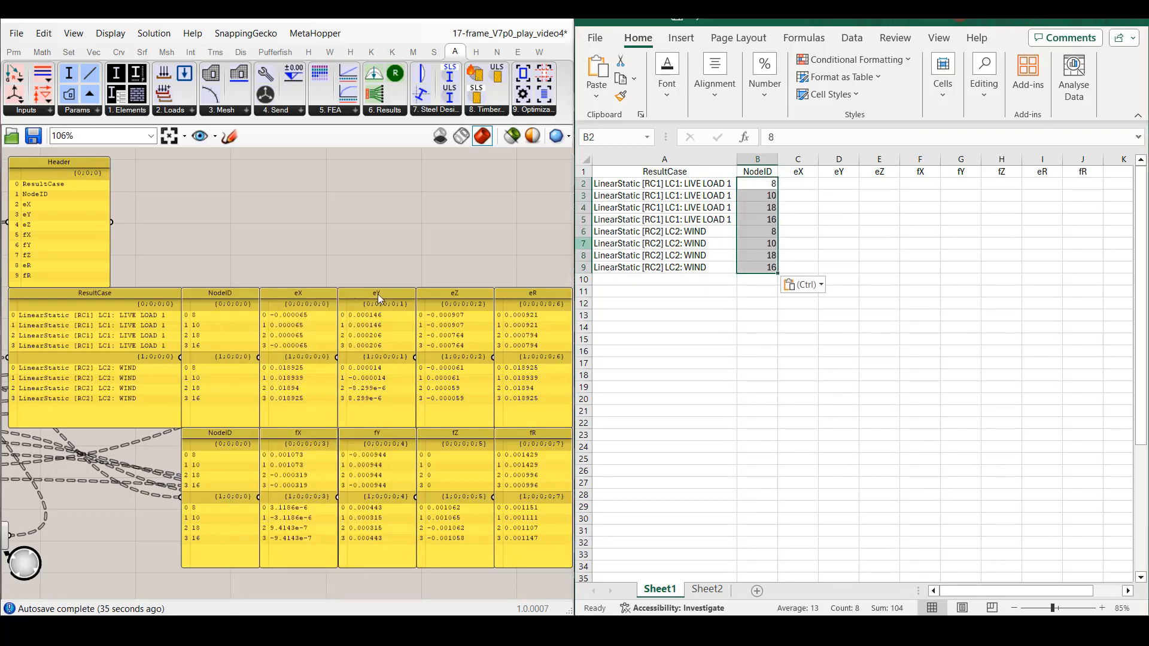
Step: Copy only the data of the eX panel and paste it into the Excel sheet at cell C2
right_click(308, 316)
click(363, 573)
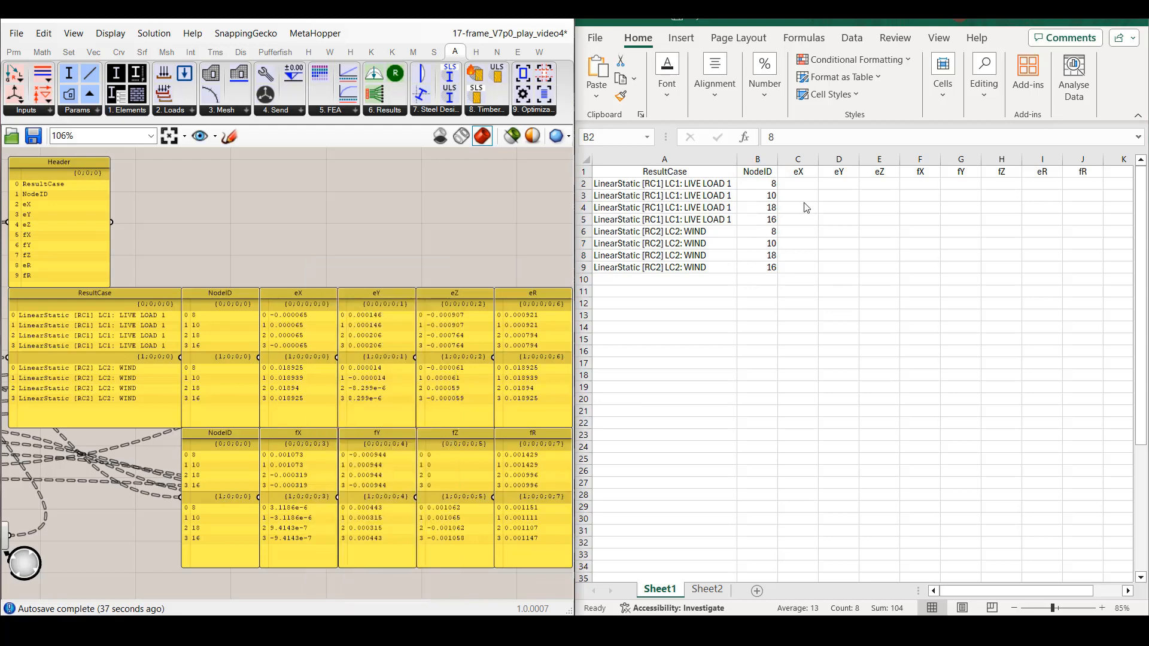
click(812, 185)
click(811, 184)
key(ctrl+v)
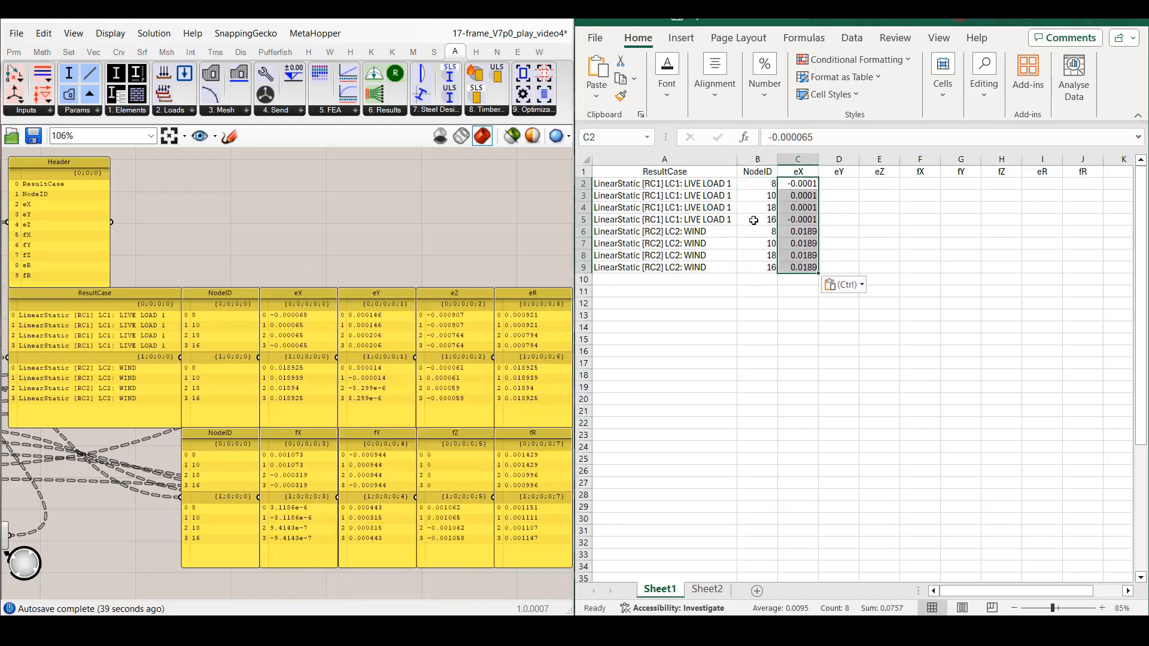
Step: Copy only the data of the eY panel and paste it into the Excel sheet at cell D2
right_click(377, 329)
right_click(377, 329)
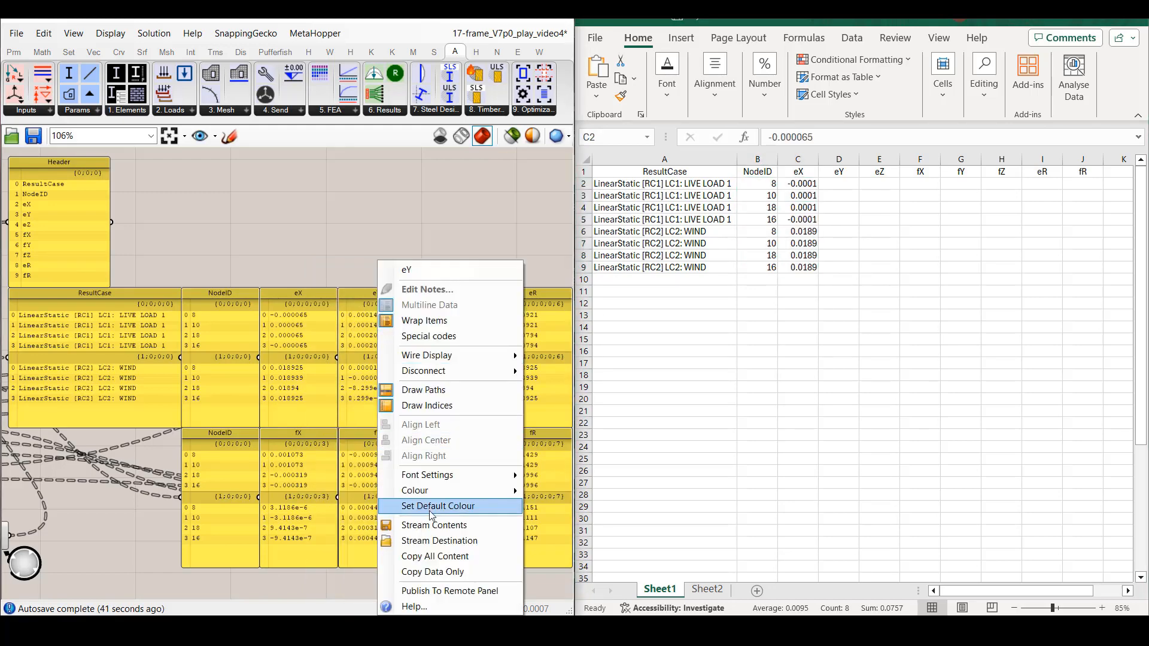
click(432, 573)
click(838, 183)
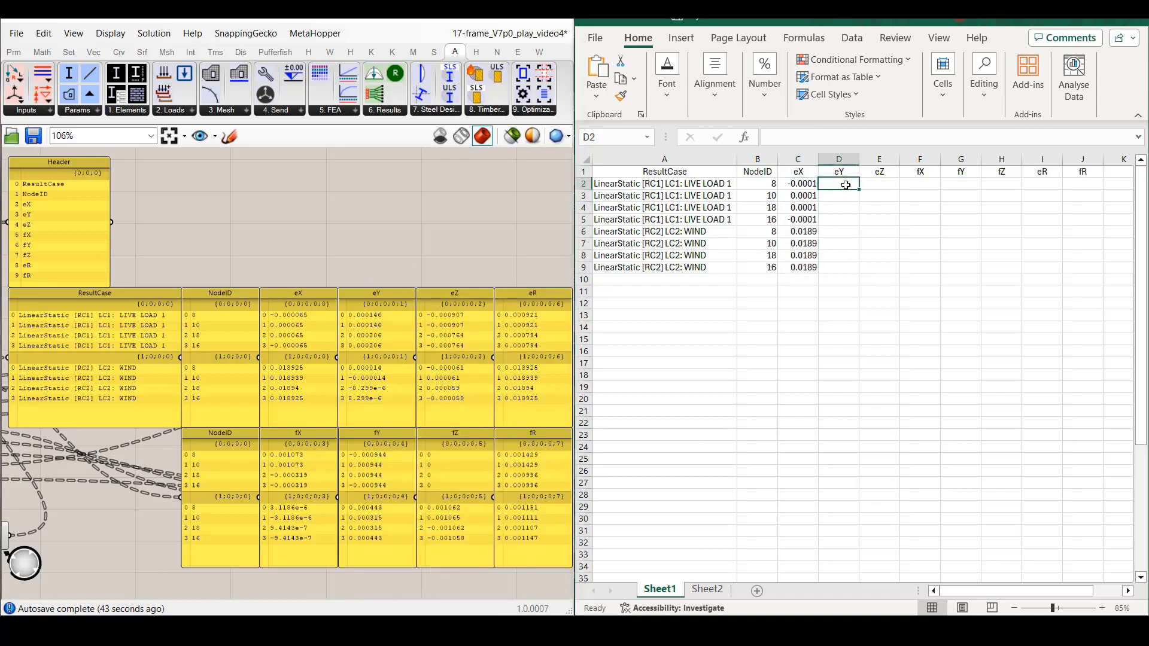
key(ctrl+v)
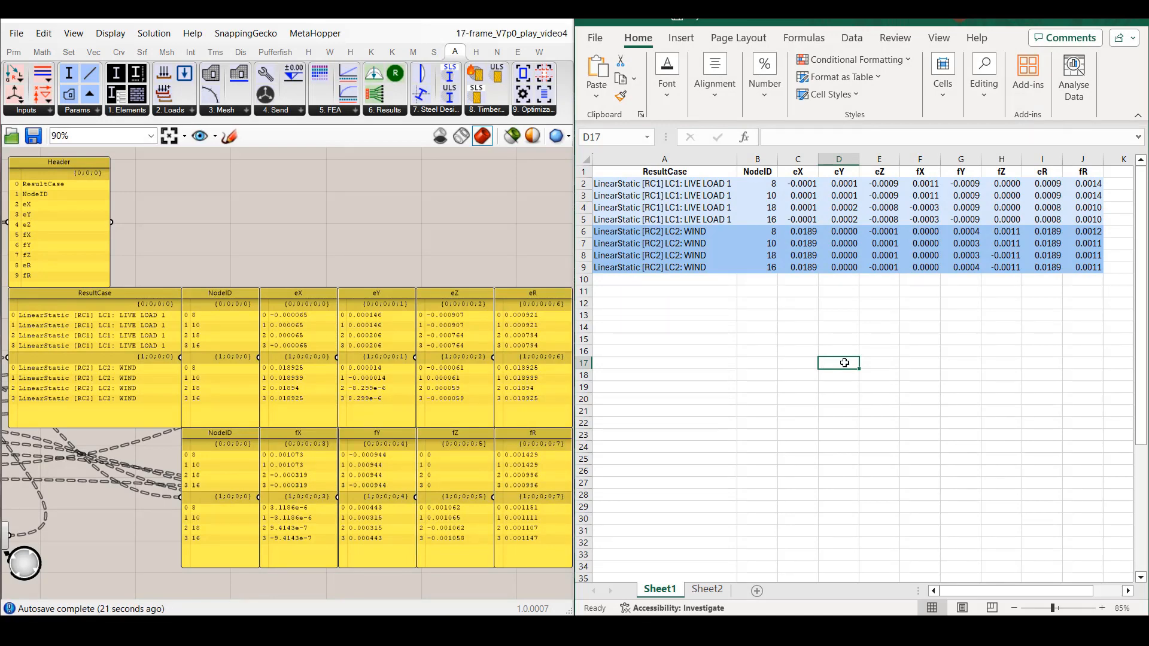
Step: Return to Grasshopper, go to the saved memberForce view and maximize the Grasshopper window
click(215, 138)
click(215, 137)
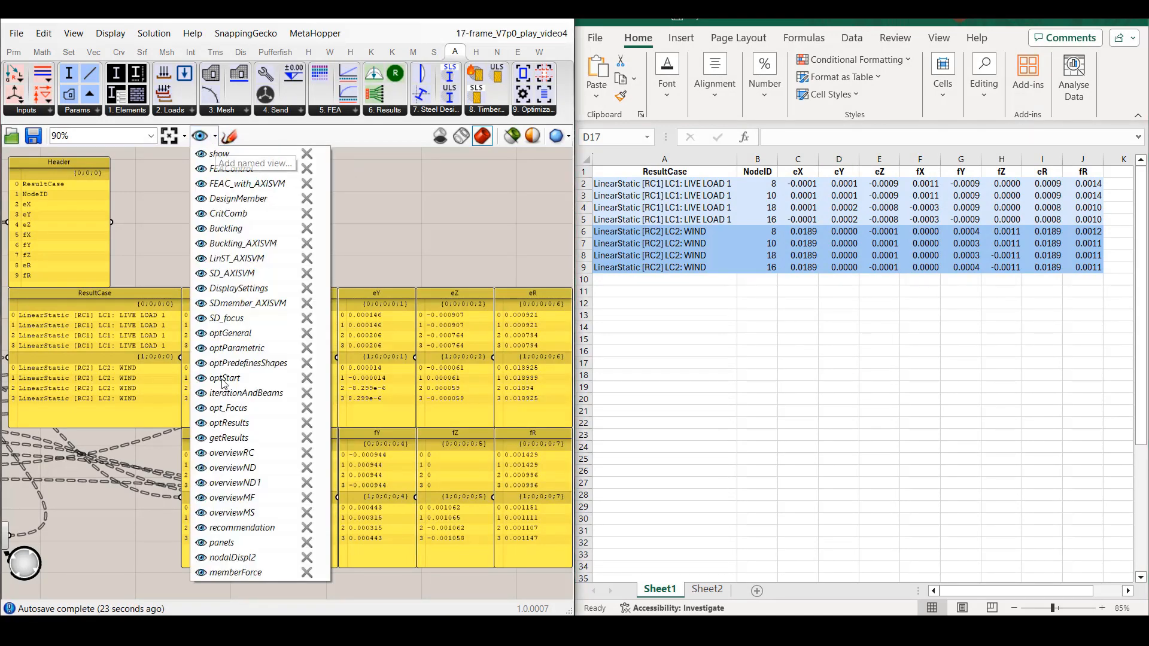
click(201, 572)
click(519, 22)
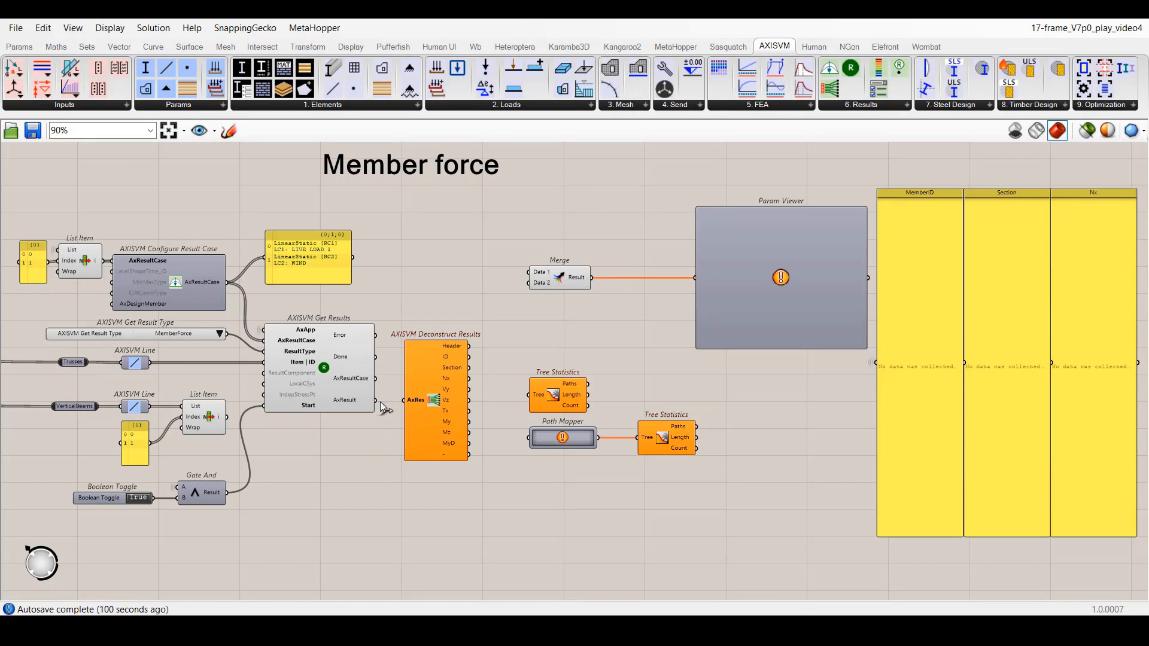
Step: Wire AxResult of Get Results into Deconstruct Results, and replace the Trusses feed of Item | ID with the vertical beams' List Item output
drag(375, 400, 403, 399)
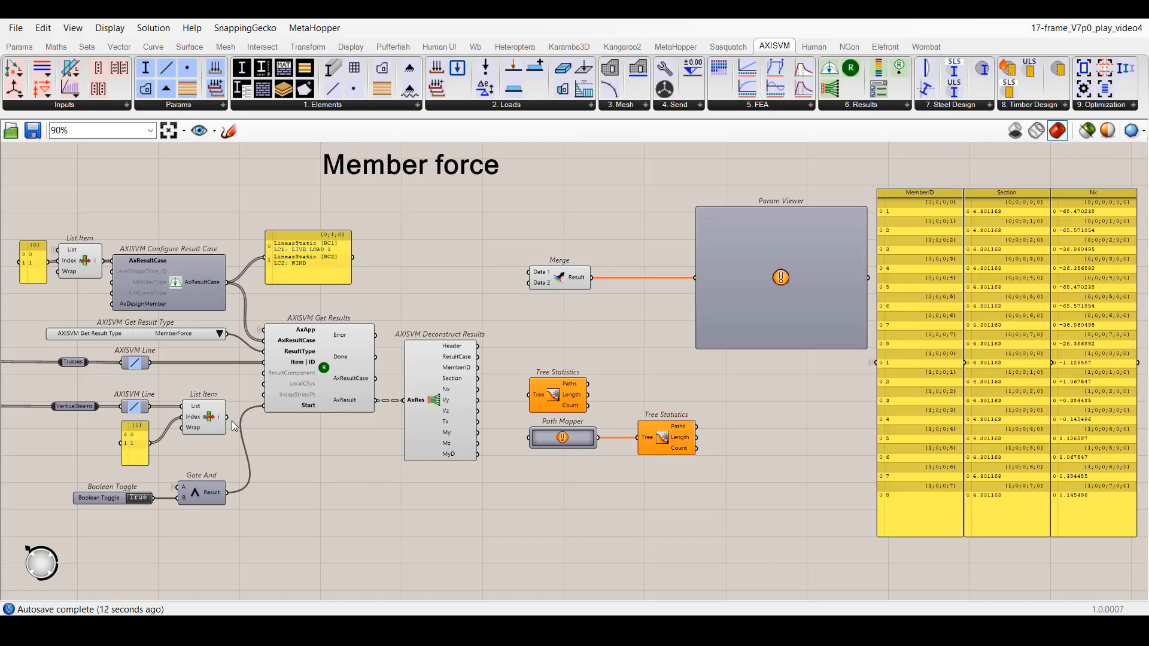
drag(227, 416, 264, 362)
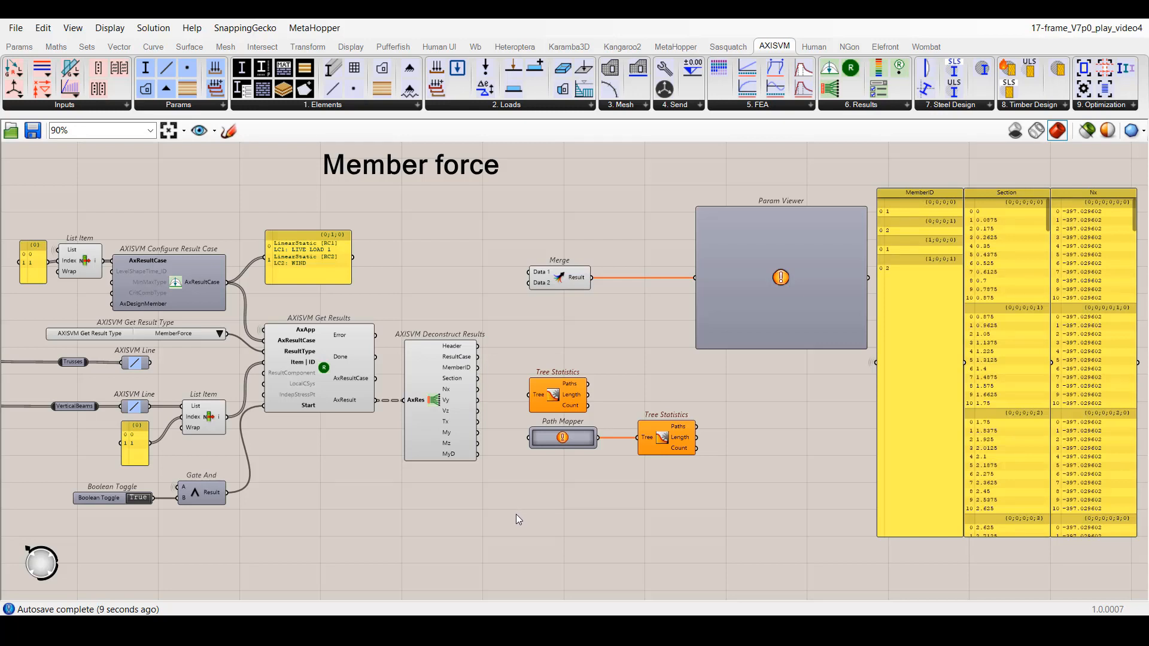
Step: Wire the ResultCase, MemberID and Section outputs of Deconstruct Results into Merge inputs D1, D2 and D3
drag(478, 356, 529, 272)
drag(479, 368, 530, 283)
drag(478, 378, 541, 288)
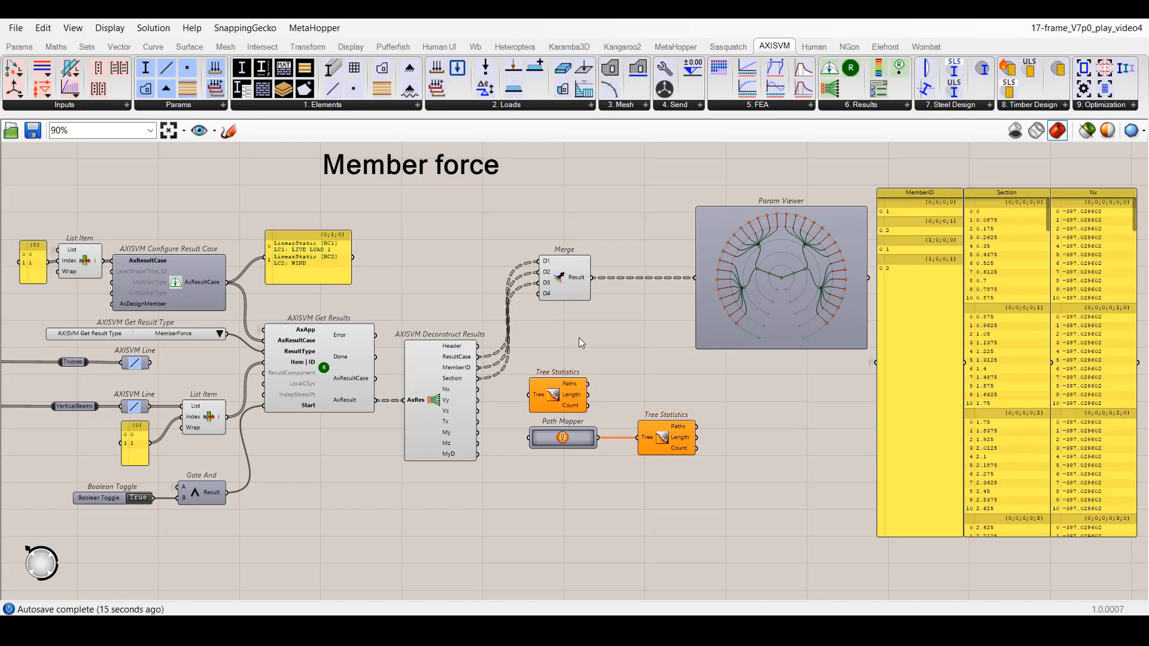
Step: Feed the Section output of Deconstruct Results into the unconnected Tree Statistics component and into the Path Mapper
drag(478, 379, 528, 397)
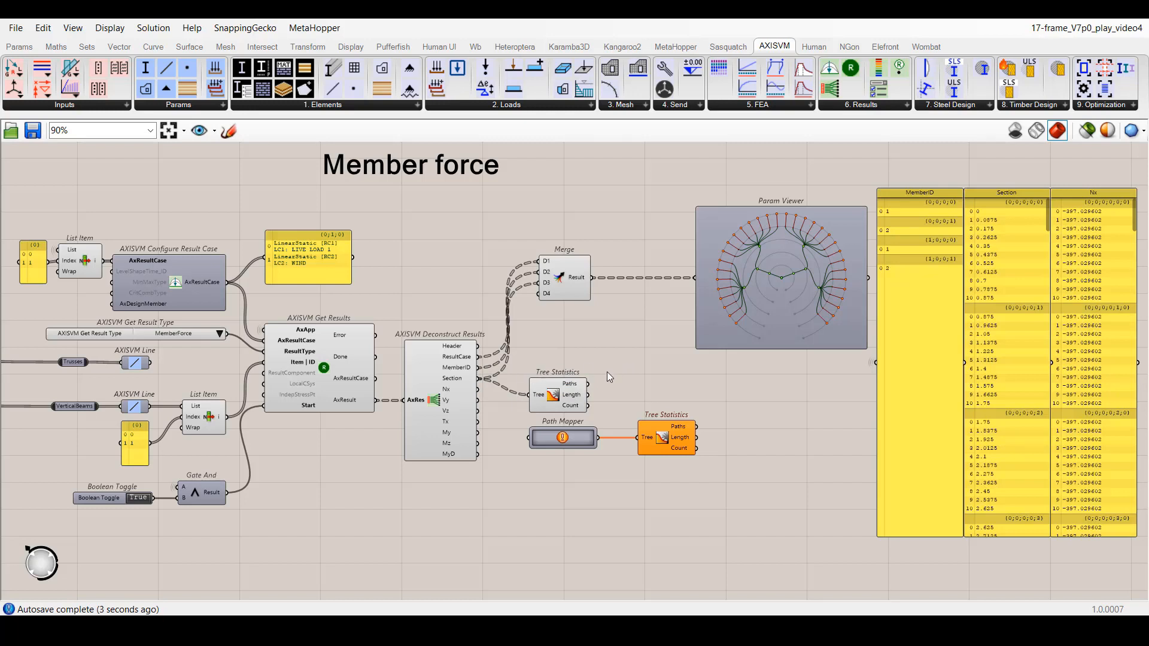
mouse_move(570, 385)
drag(479, 378, 528, 437)
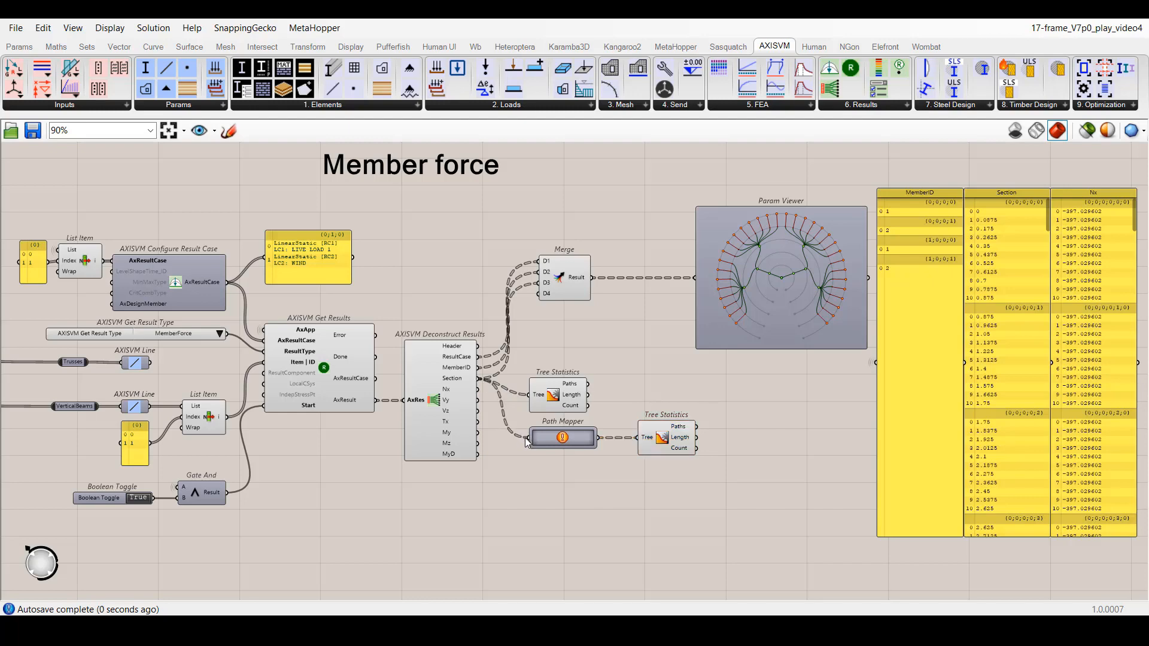
Step: Create a mapping in the Path Mapper and set its target to {A;B;C;D} for the source {A;B;C;D;E}
right_click(565, 440)
click(565, 461)
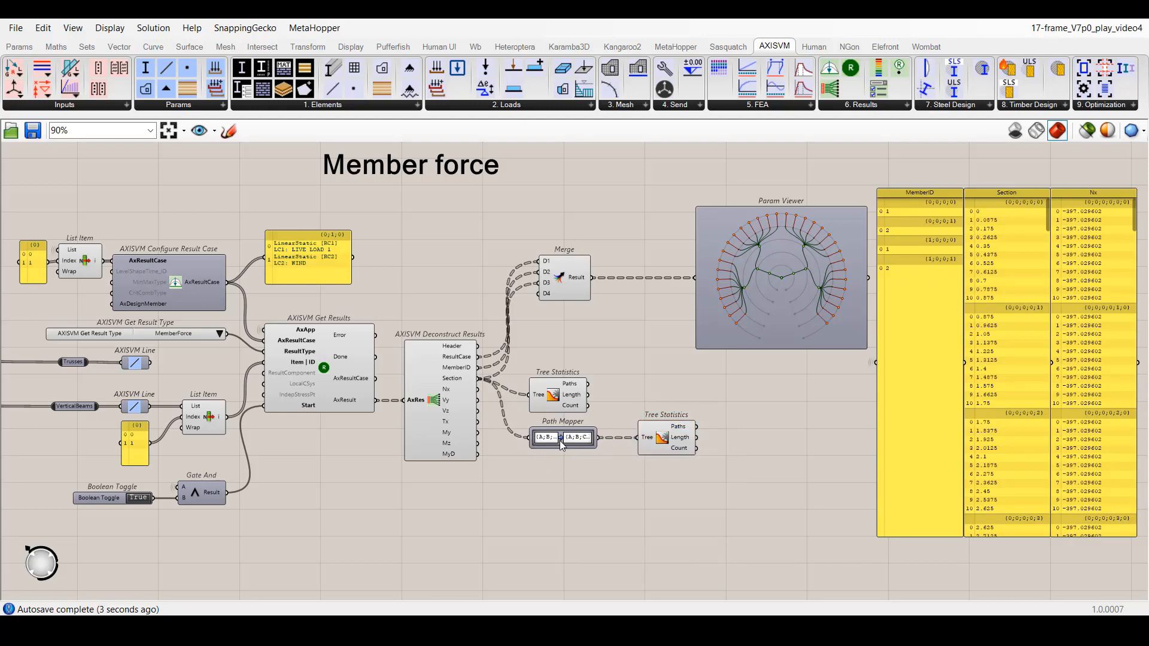
double_click(562, 442)
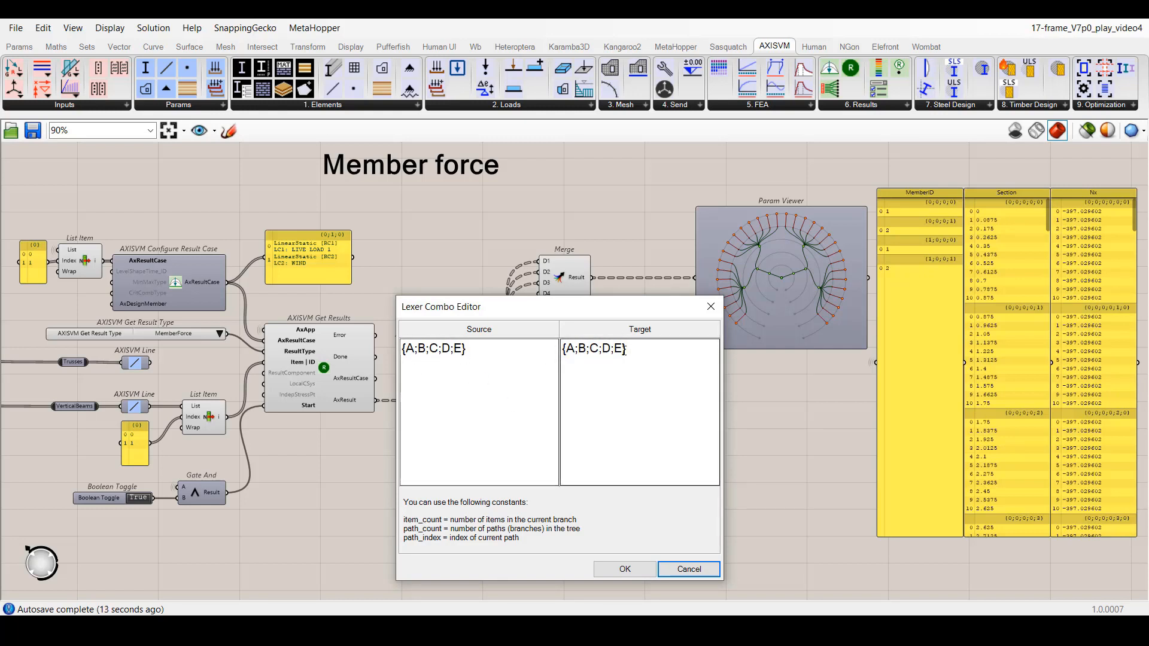
click(645, 364)
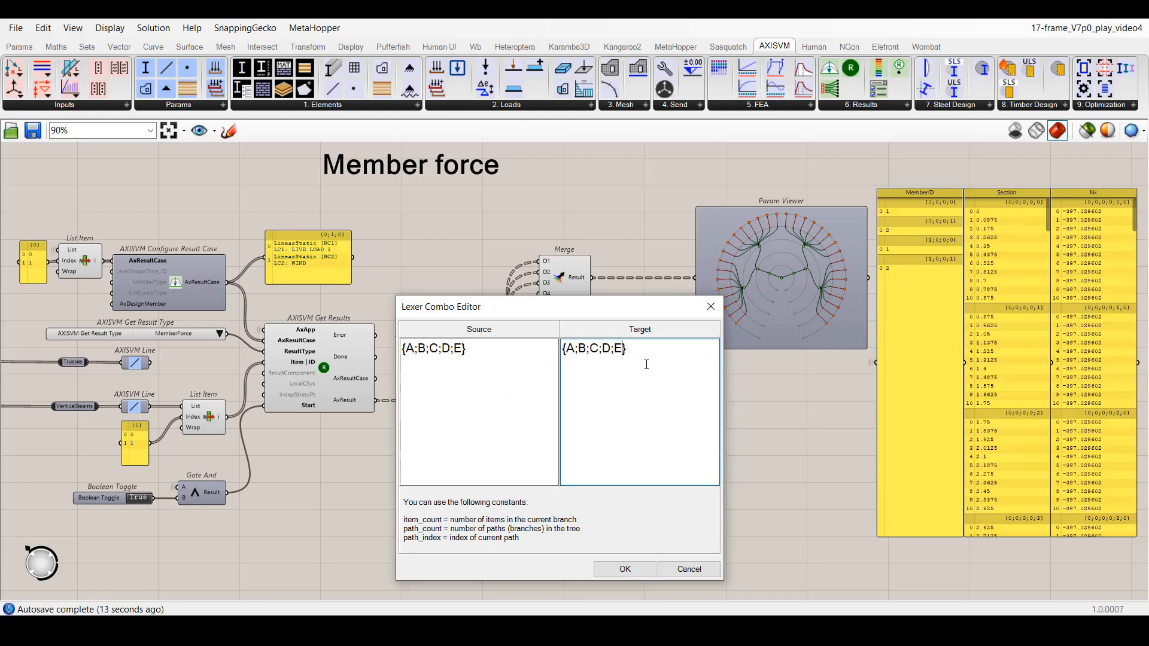
key(BackSpace)
key(BackSpace)
click(625, 569)
click(612, 487)
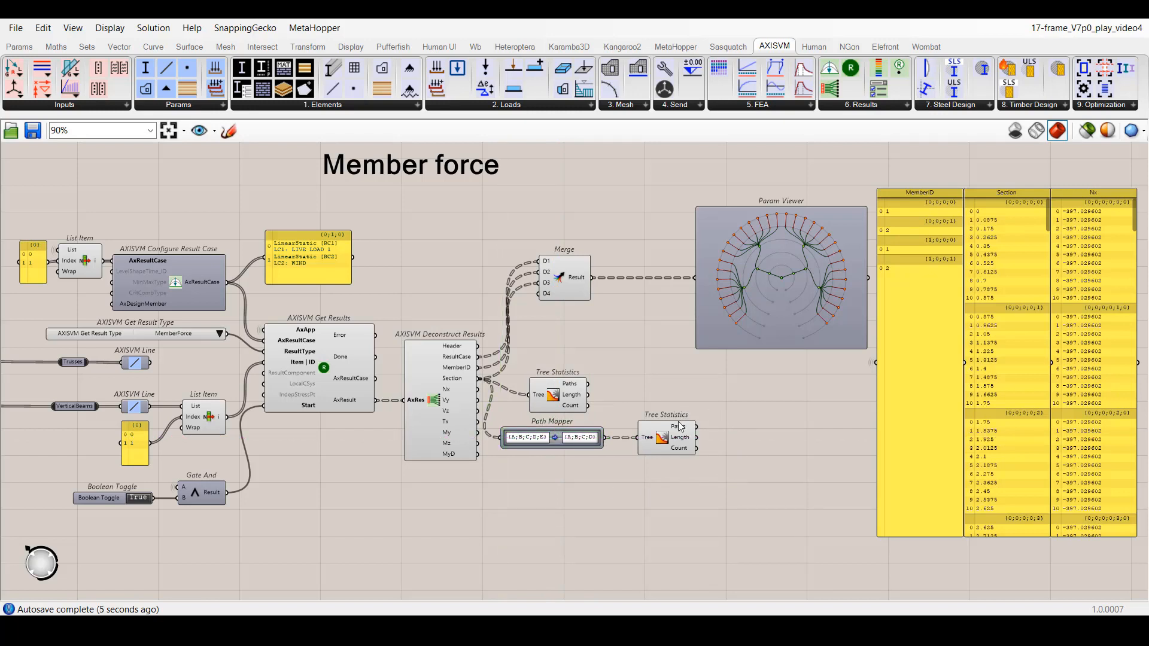
Step: Add a panel below the Tree Statistics that follows the Path Mapper and feed it from the Length output
mouse_move(680, 426)
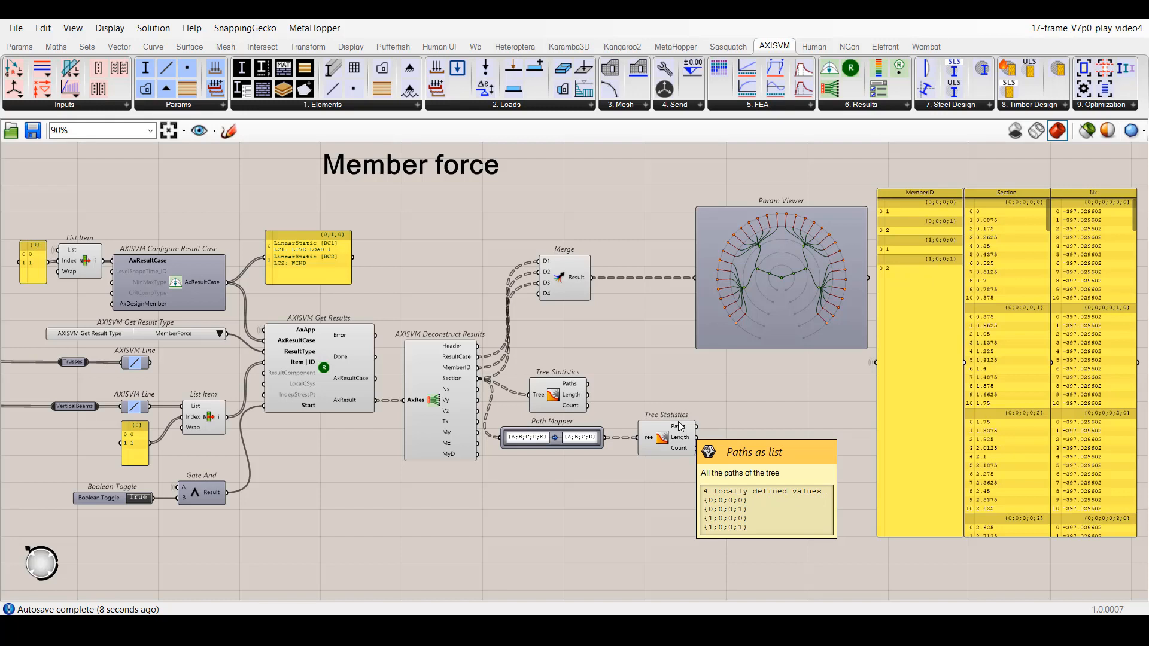
double_click(718, 491)
text(//)
key(Return)
drag(718, 491, 748, 488)
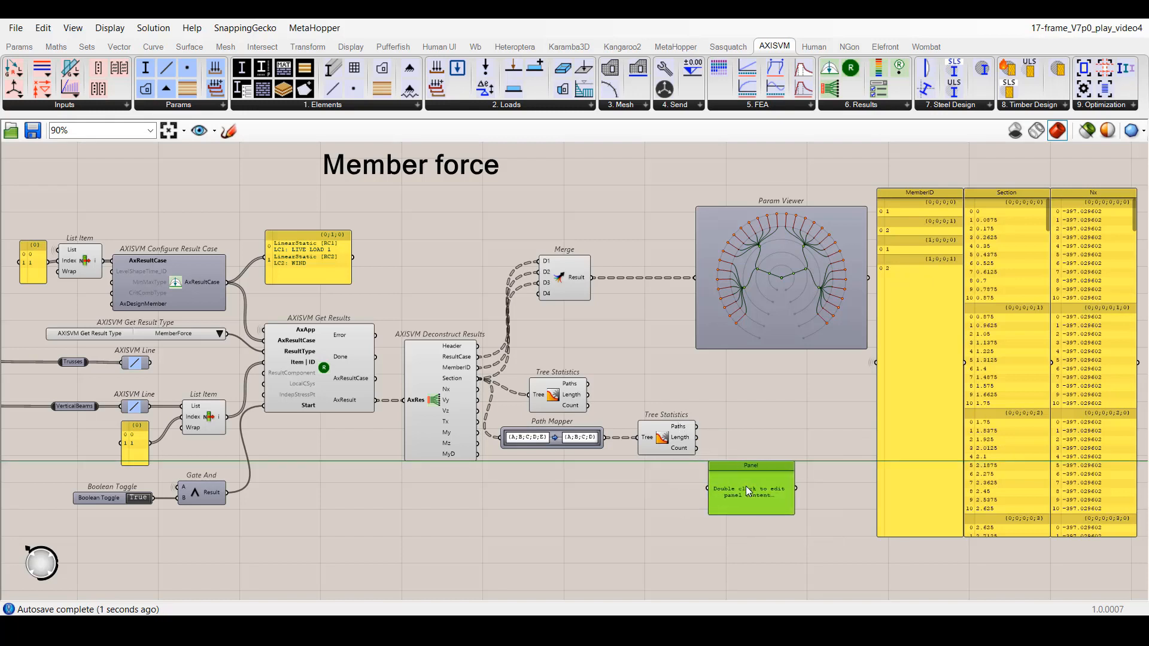
drag(697, 437, 708, 488)
click(741, 530)
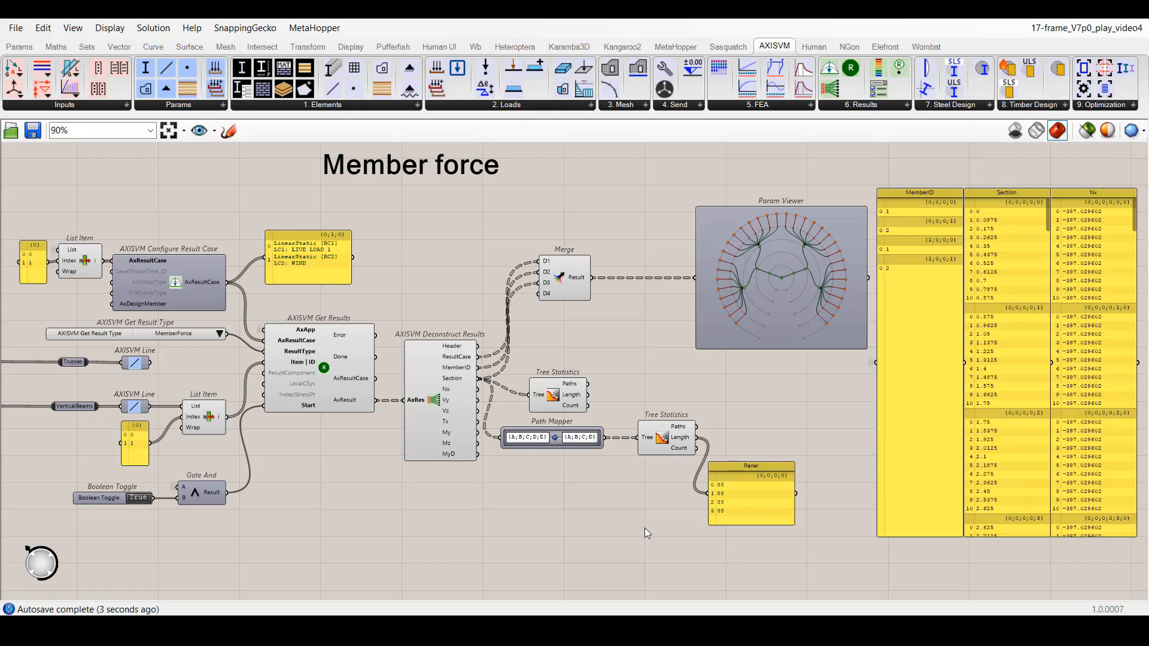
Step: Add a Repeat Data component above the new panel and wire the MemberID output into its Data input
double_click(764, 425)
text(repe)
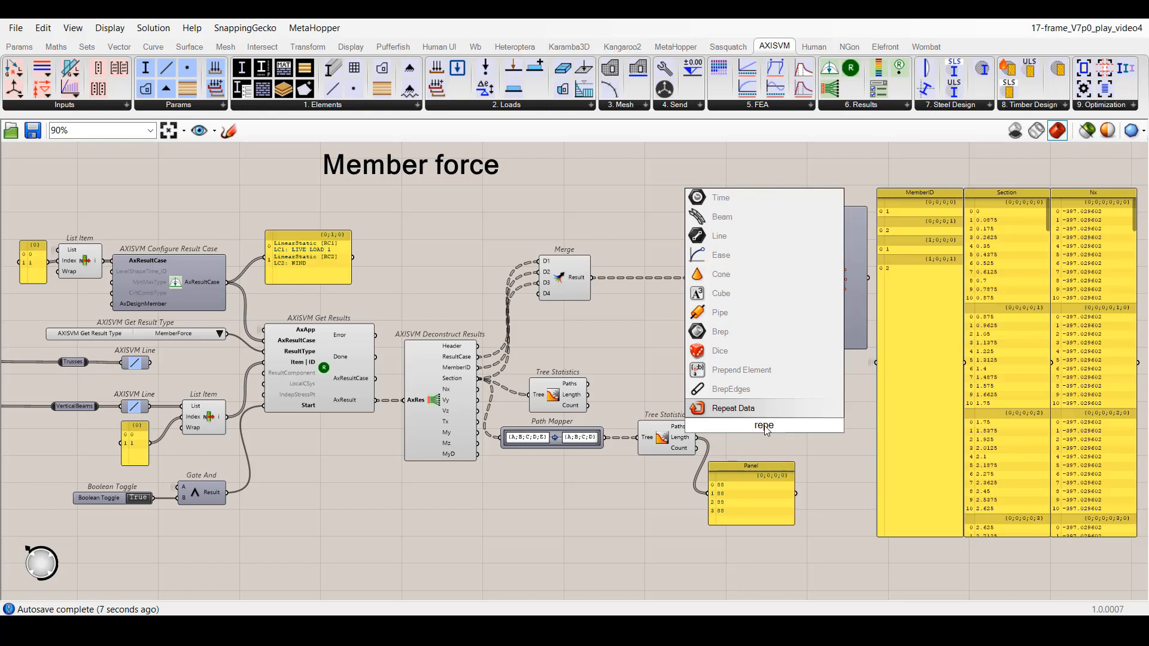
key(Return)
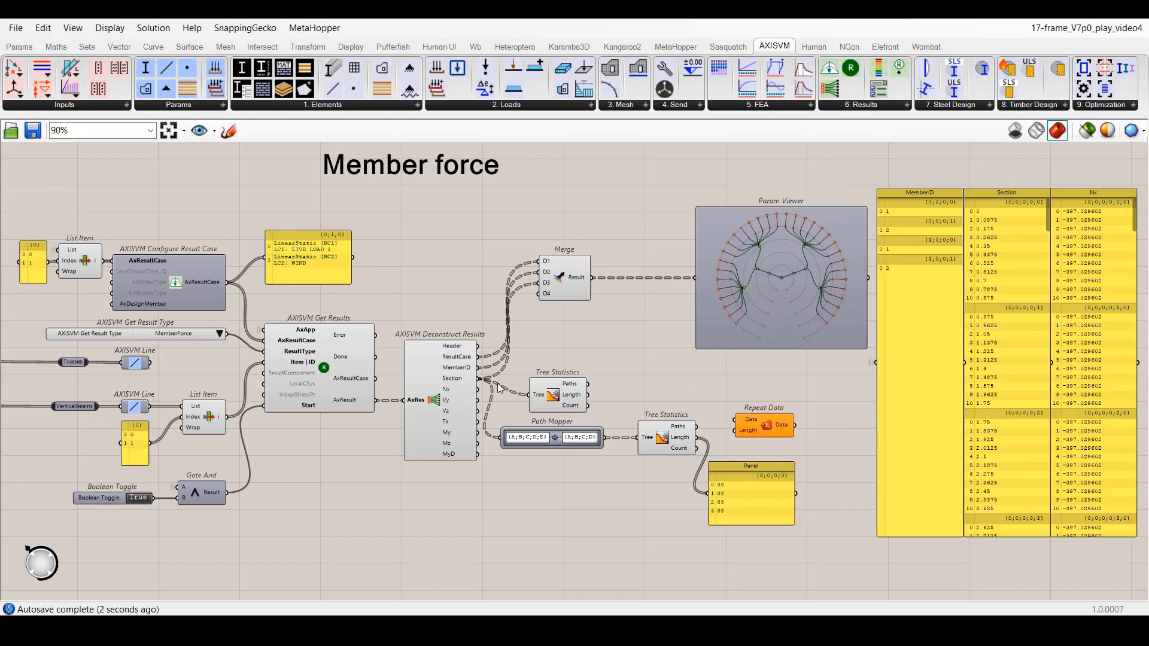
drag(479, 367, 738, 422)
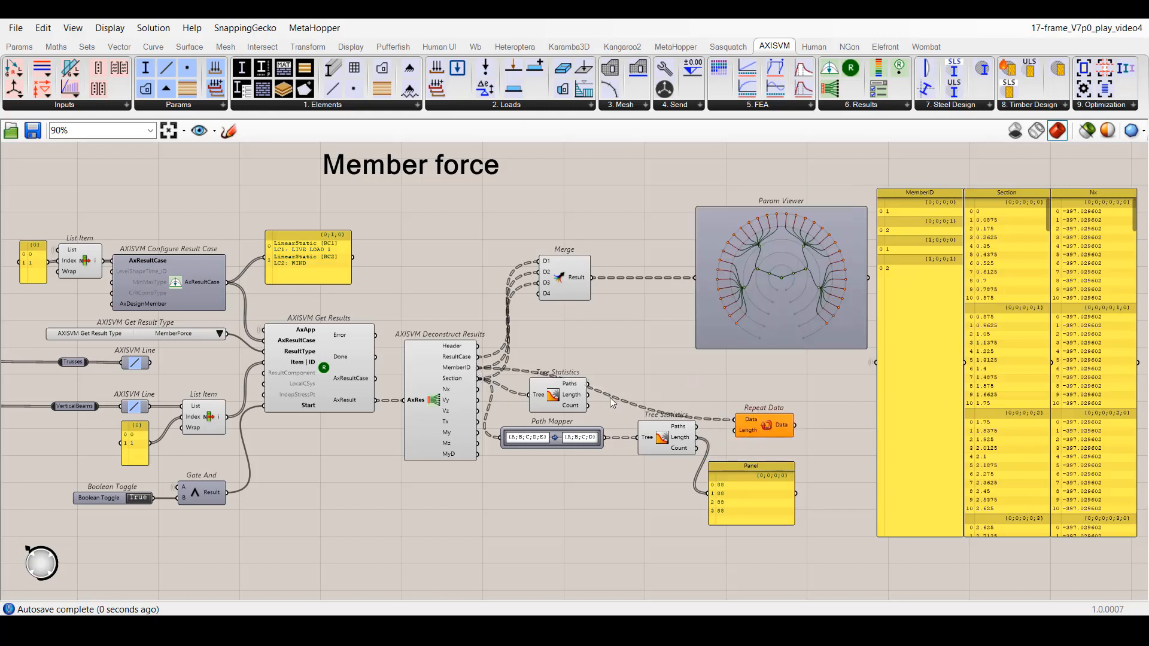
Step: Delete the Tree Statistics fed directly by Section and wire the remaining one's Length output into Repeat Data's Length input
click(566, 398)
key(Delete)
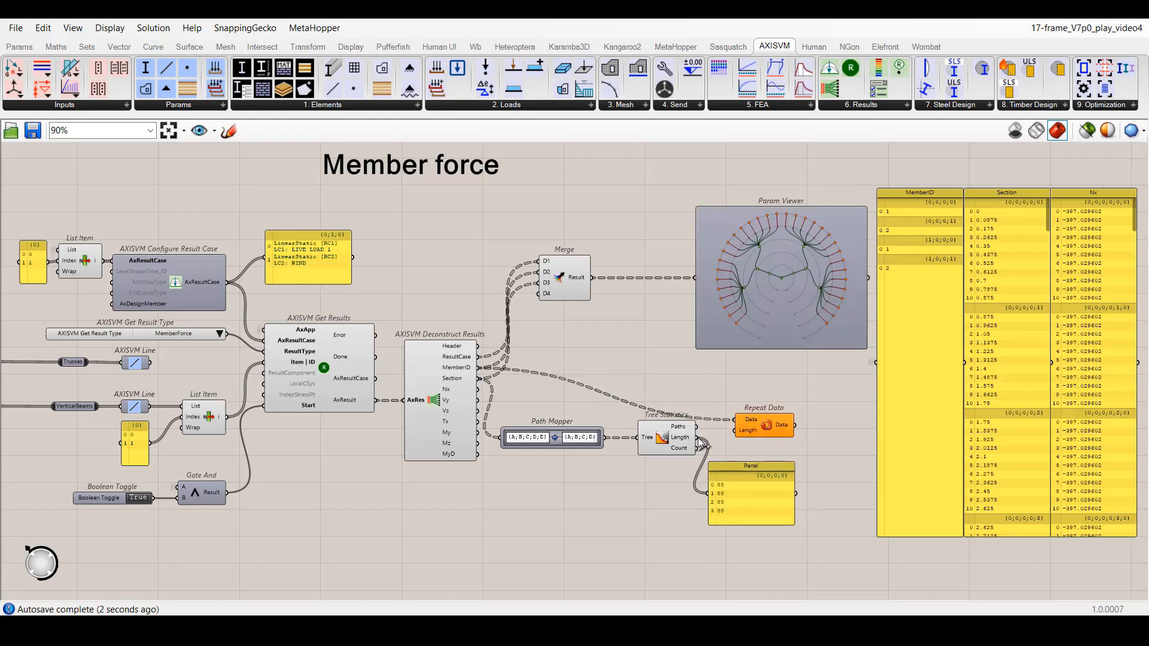
drag(694, 432, 735, 430)
mouse_move(753, 424)
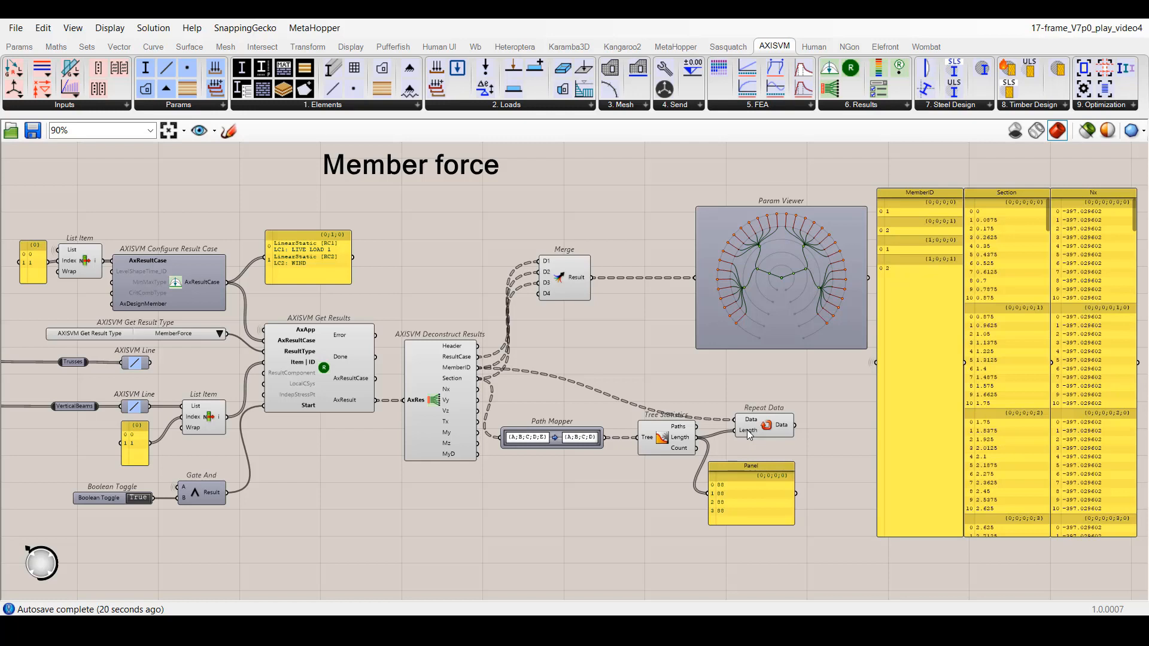
Step: Graft Repeat Data's Length input and wire its output to the MemberID panel in place of the direct MemberID connection
right_click(748, 431)
click(778, 458)
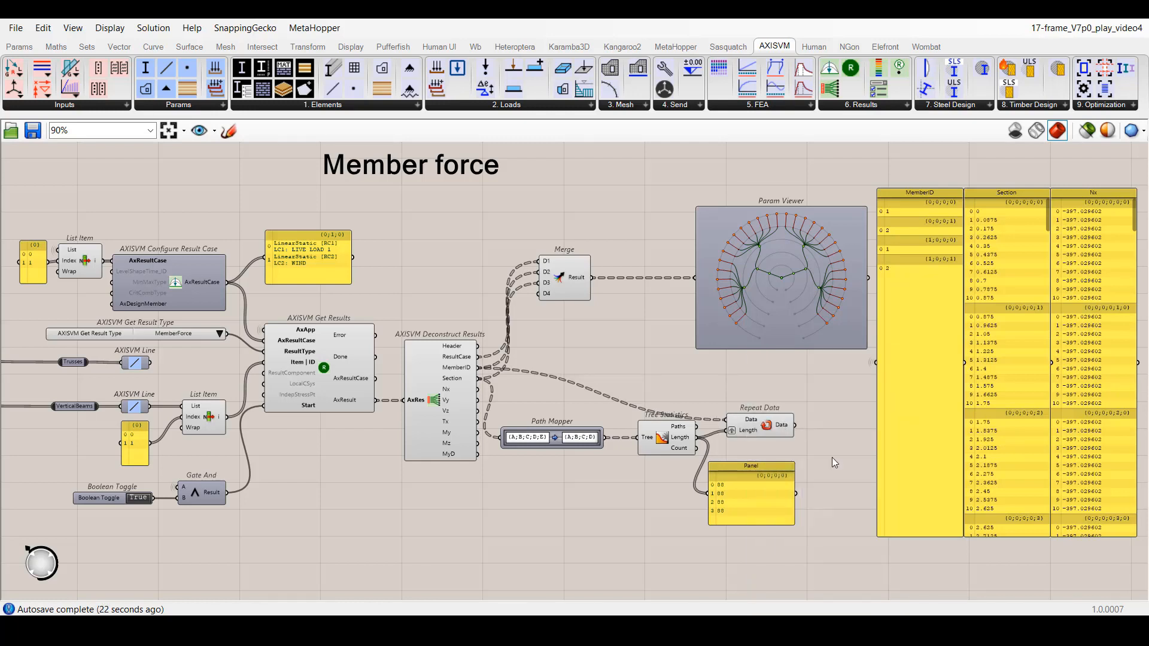
right_click(882, 354)
mouse_move(933, 354)
click(1044, 354)
drag(795, 425, 874, 371)
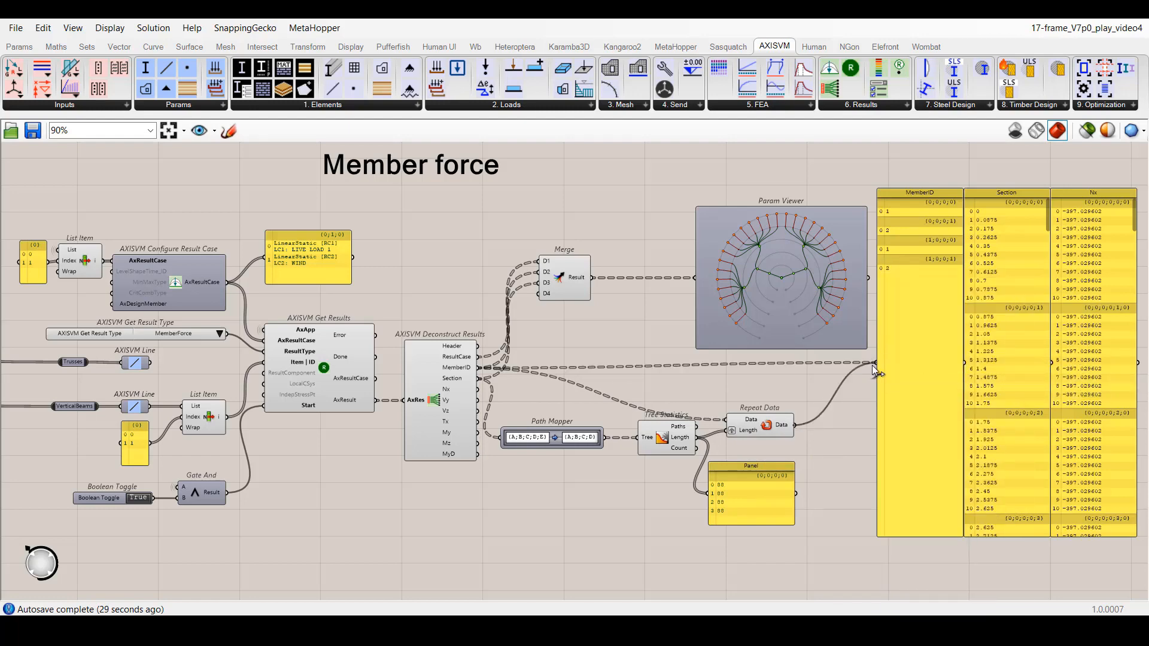
drag(961, 239, 944, 463)
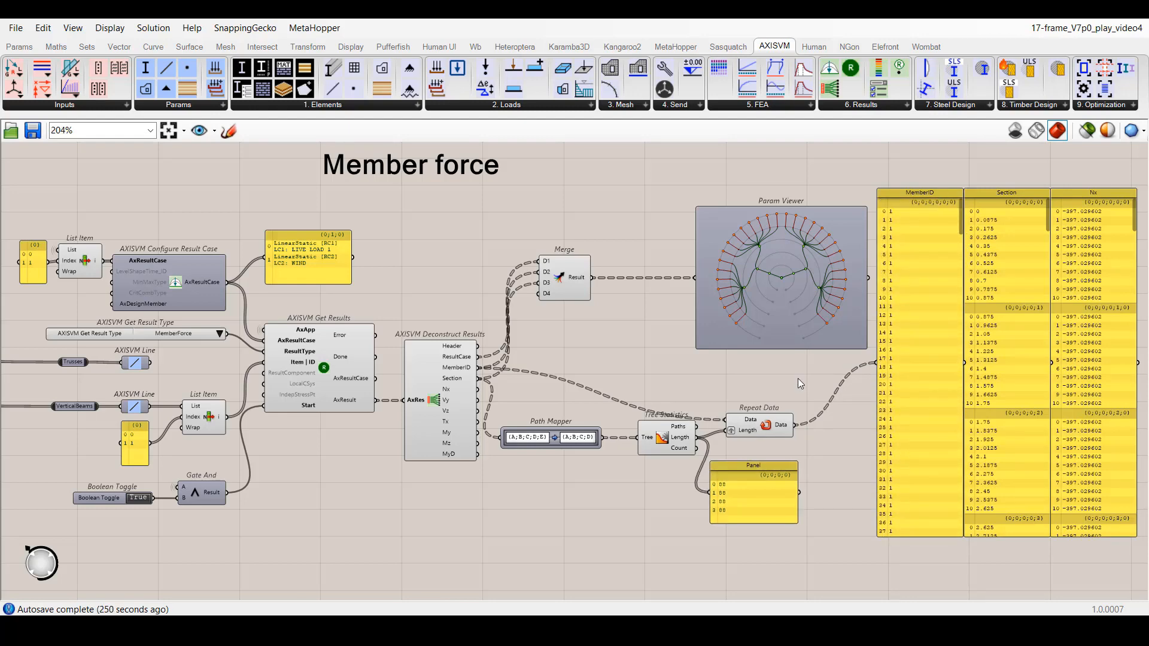
Step: Go to the saved memberStress view and wire AxResult of its Get Results component into Deconstruct Results
click(200, 130)
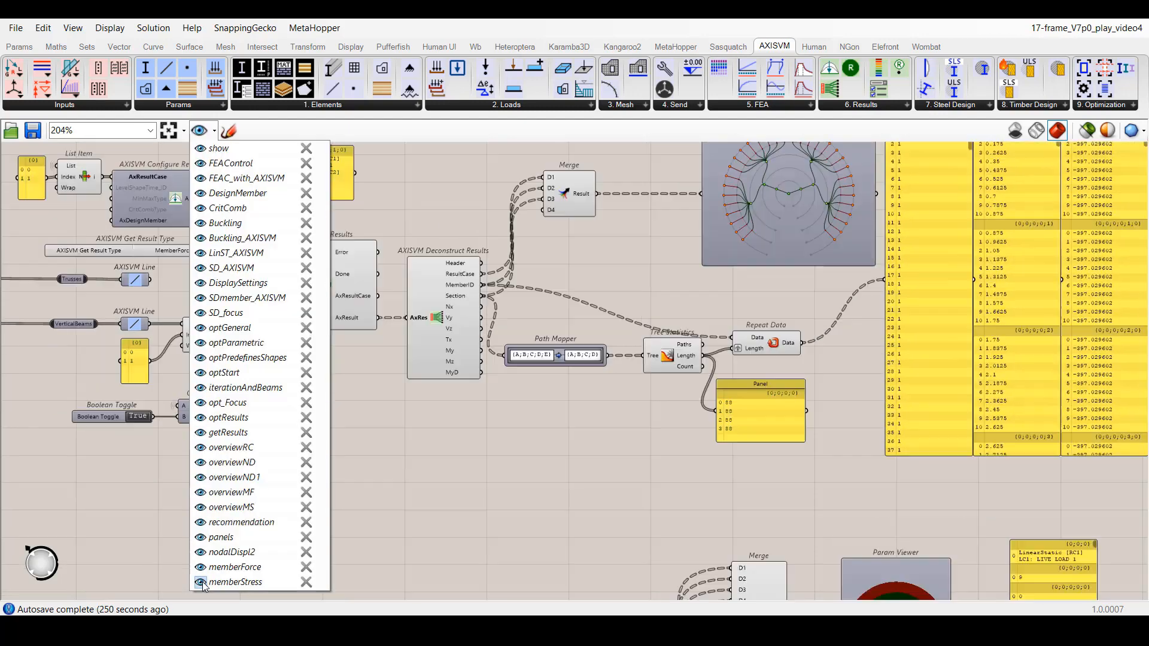
click(202, 582)
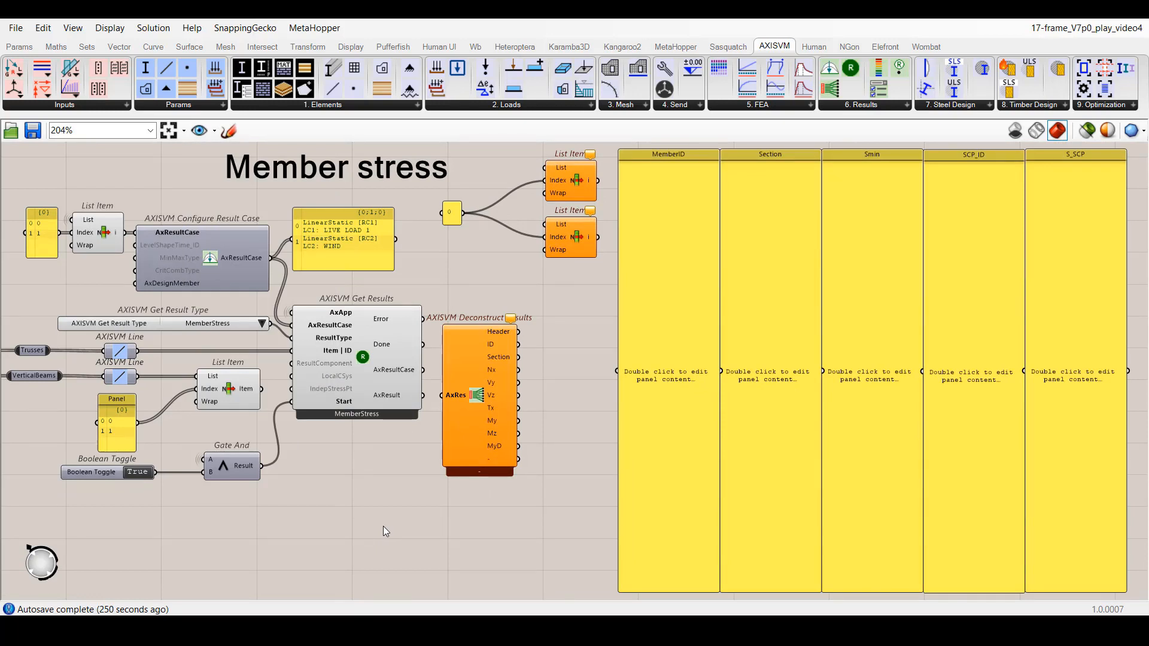
drag(423, 395, 443, 395)
Step: Match the outputs of the member stress Deconstruct Results component to the available result parameters
mouse_move(524, 326)
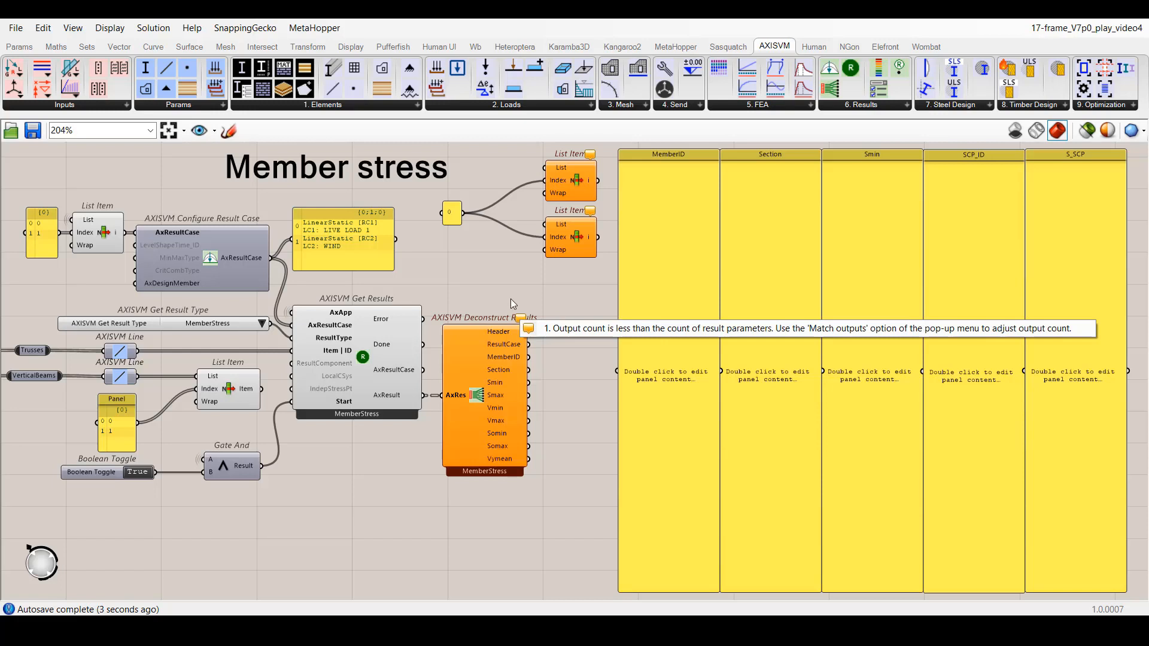
right_click(476, 401)
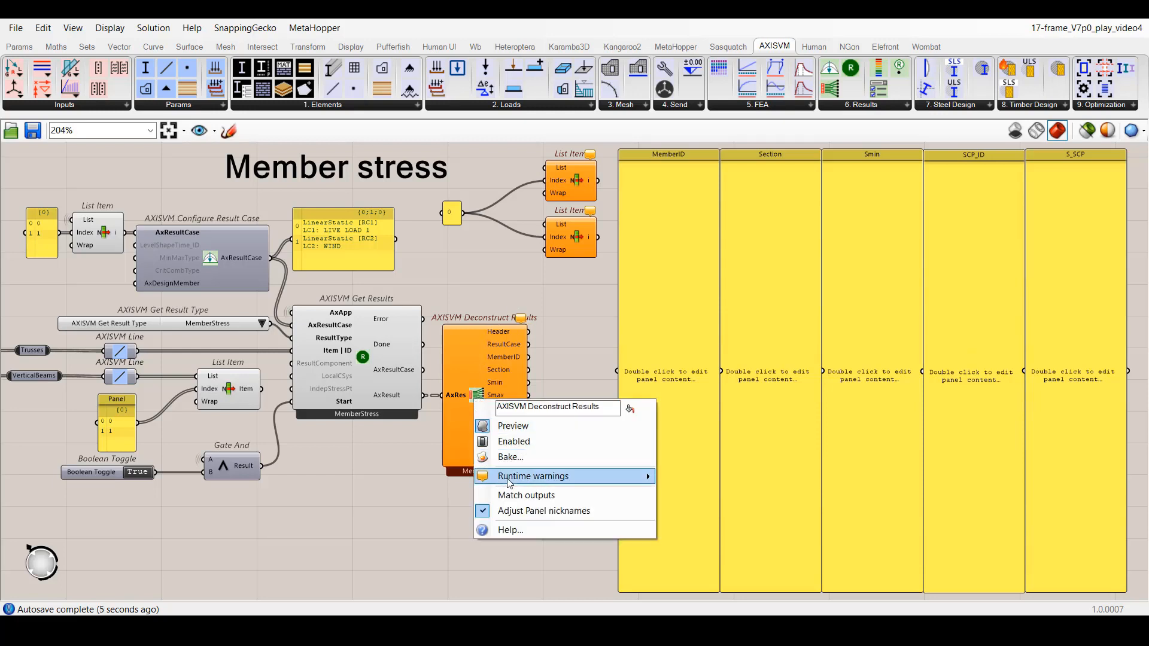
click(519, 496)
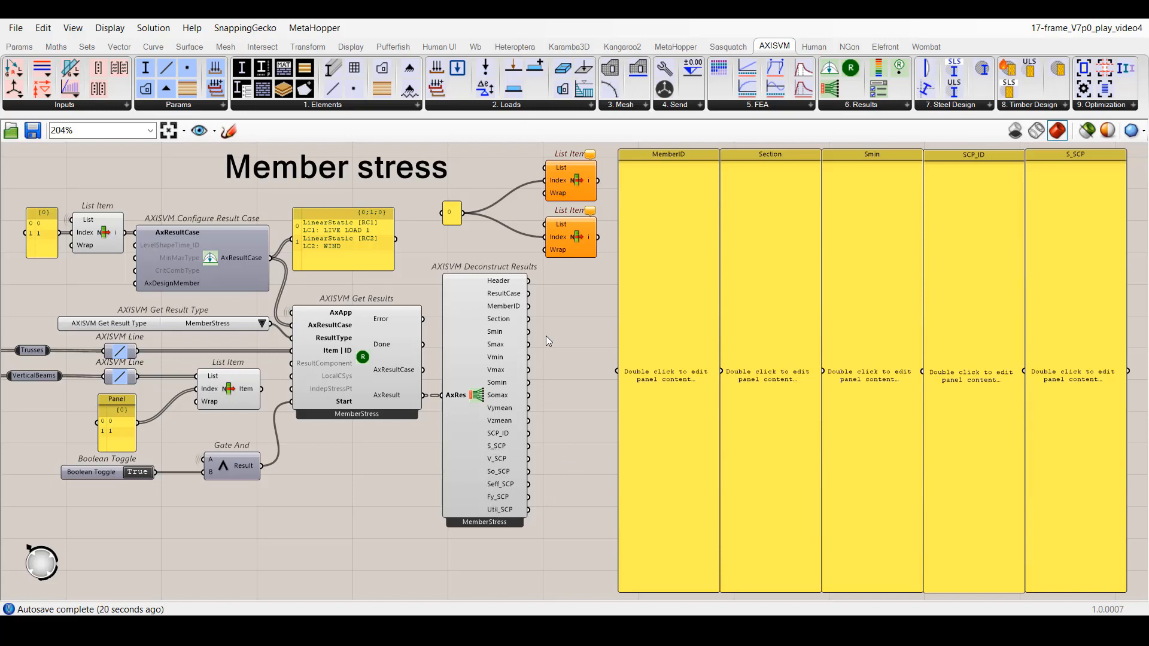
Step: Wire the MemberID, Section, Smin, SCP_ID and S_SCP outputs into their matching panels and replace Get Results' Item | ID source with the VerticalBeams List Item output
drag(529, 306, 613, 372)
drag(529, 319, 722, 374)
drag(529, 331, 824, 371)
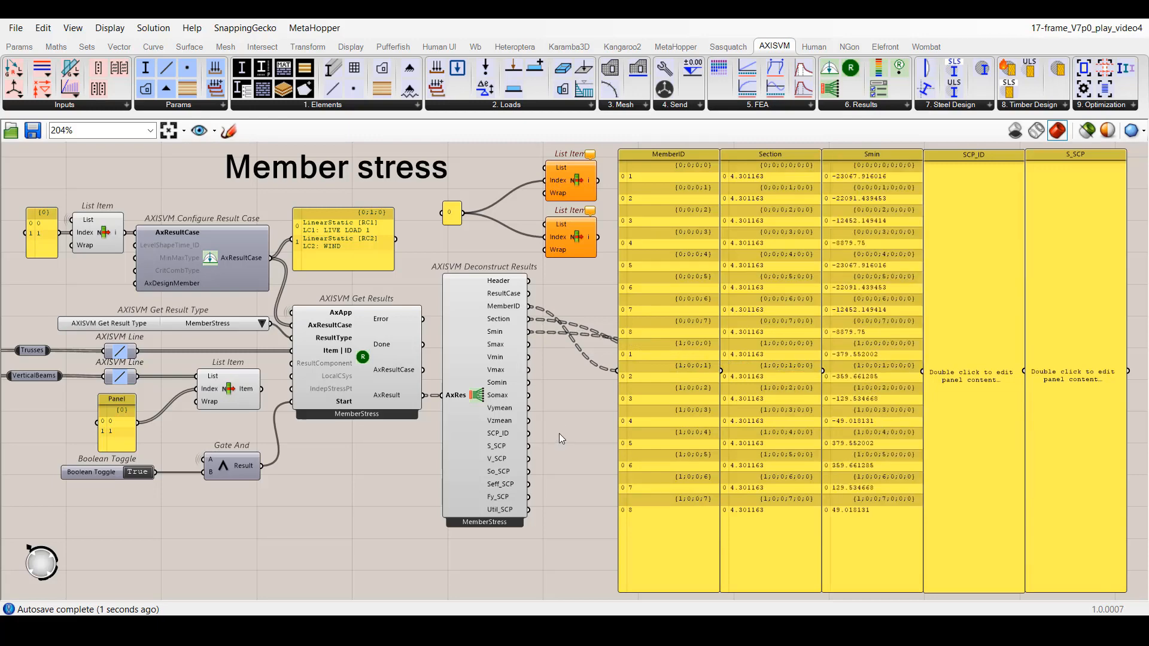
drag(529, 433, 1024, 372)
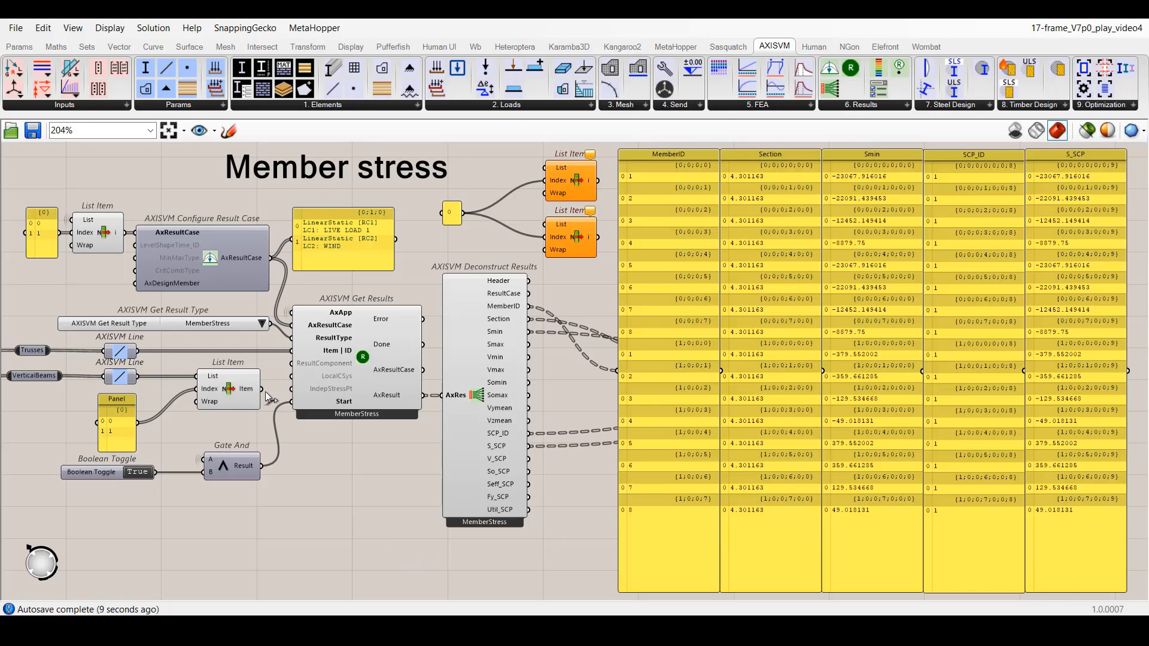
drag(295, 347, 294, 350)
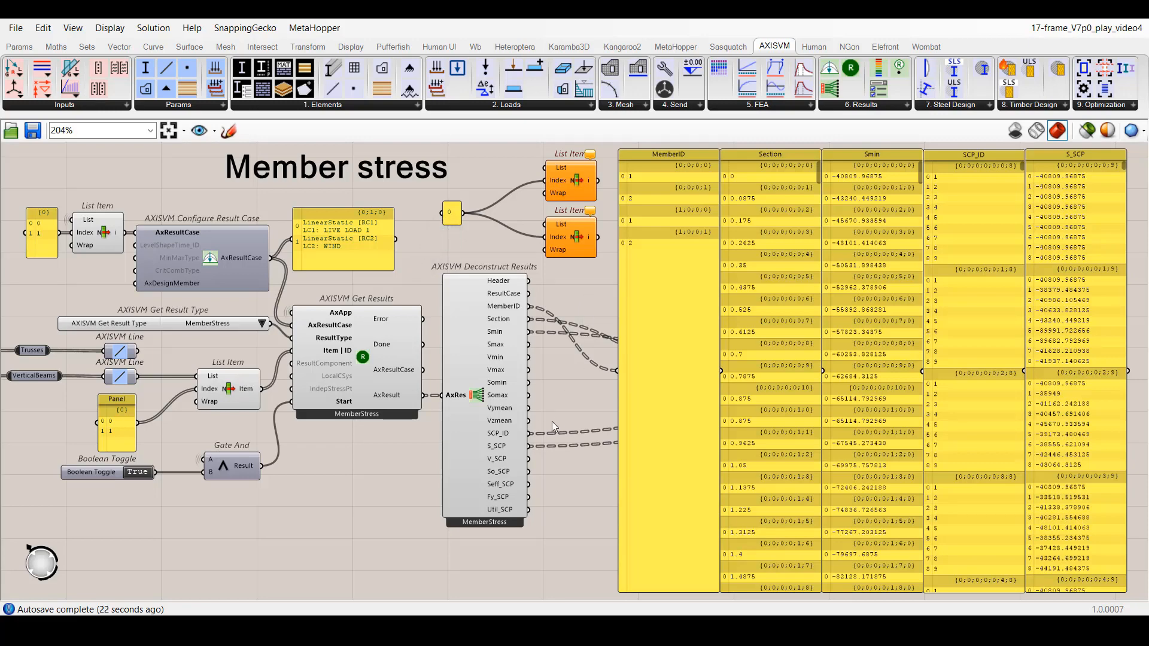
Step: Route the SCP_ID and S_SCP outputs through the two index 0 List Item components into their matching panels, replacing the direct connections
drag(531, 433, 547, 169)
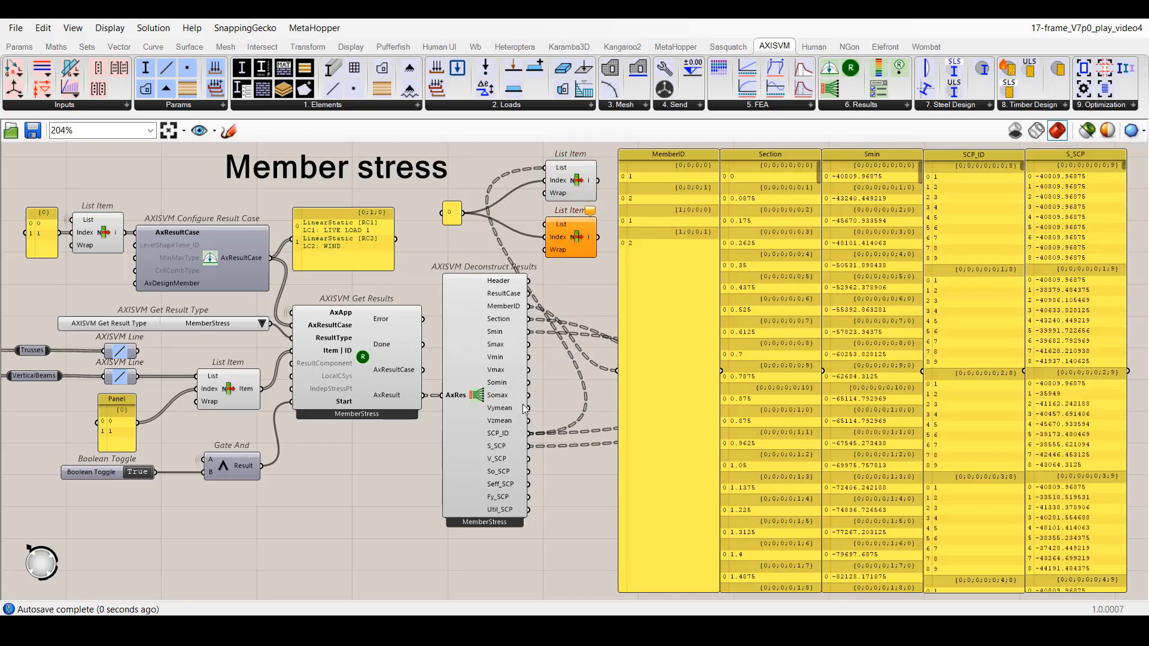
drag(531, 448, 547, 224)
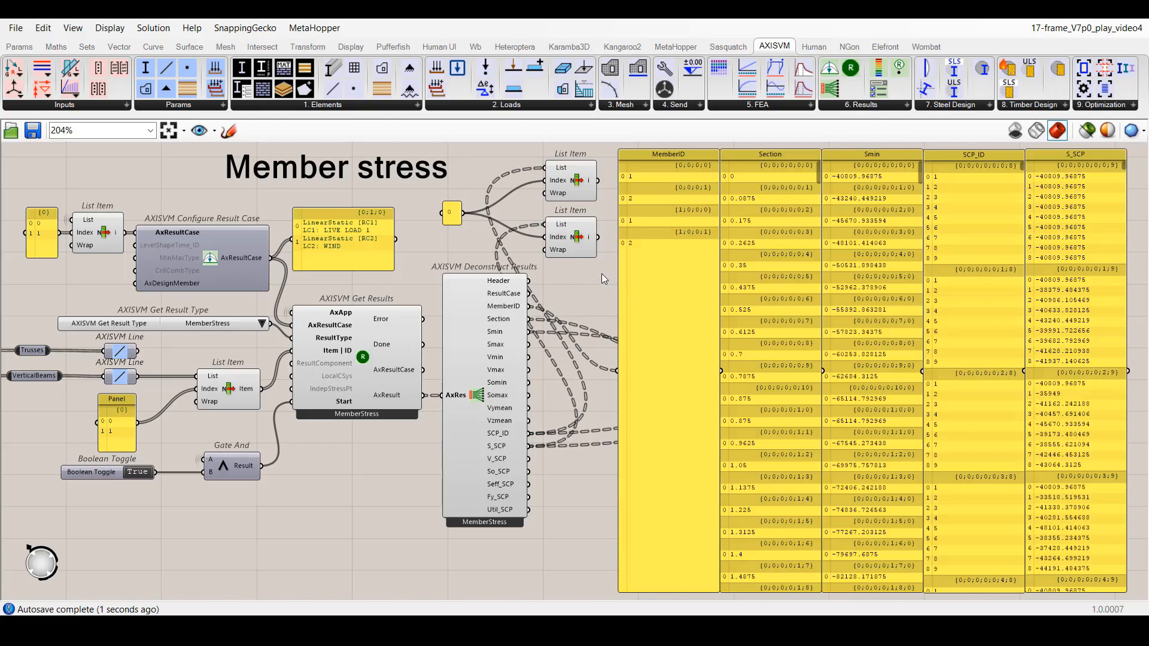
drag(598, 181, 922, 372)
drag(597, 237, 1020, 374)
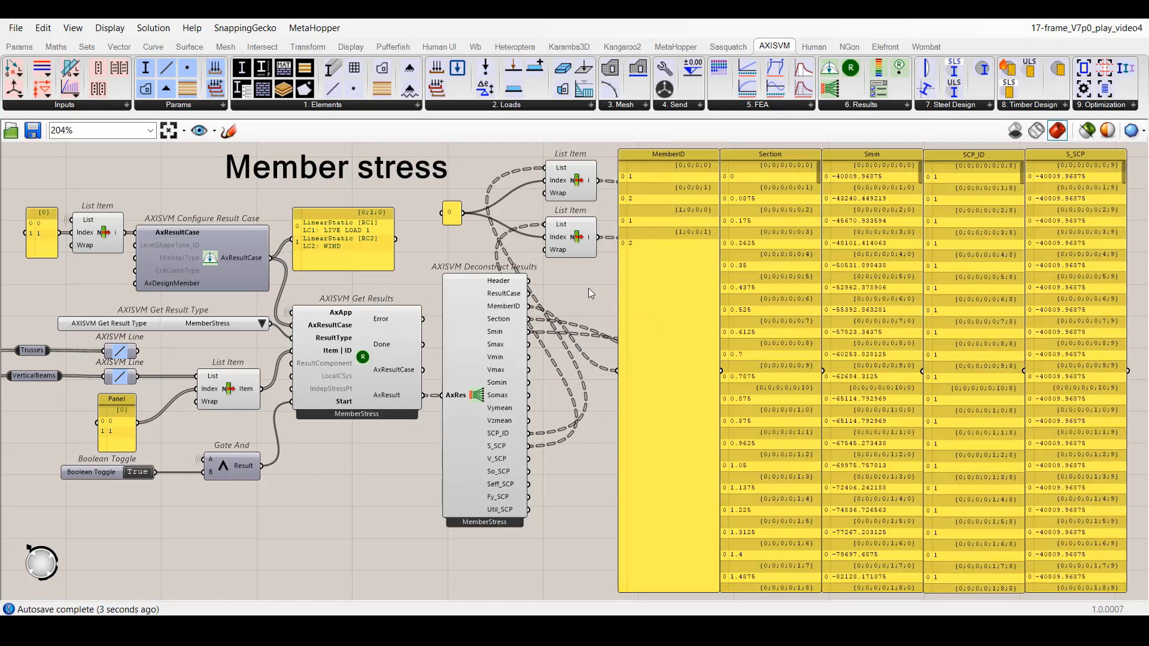
Step: Go to the saved recommendation view to review the suggested data-handling components and add-ons
click(202, 130)
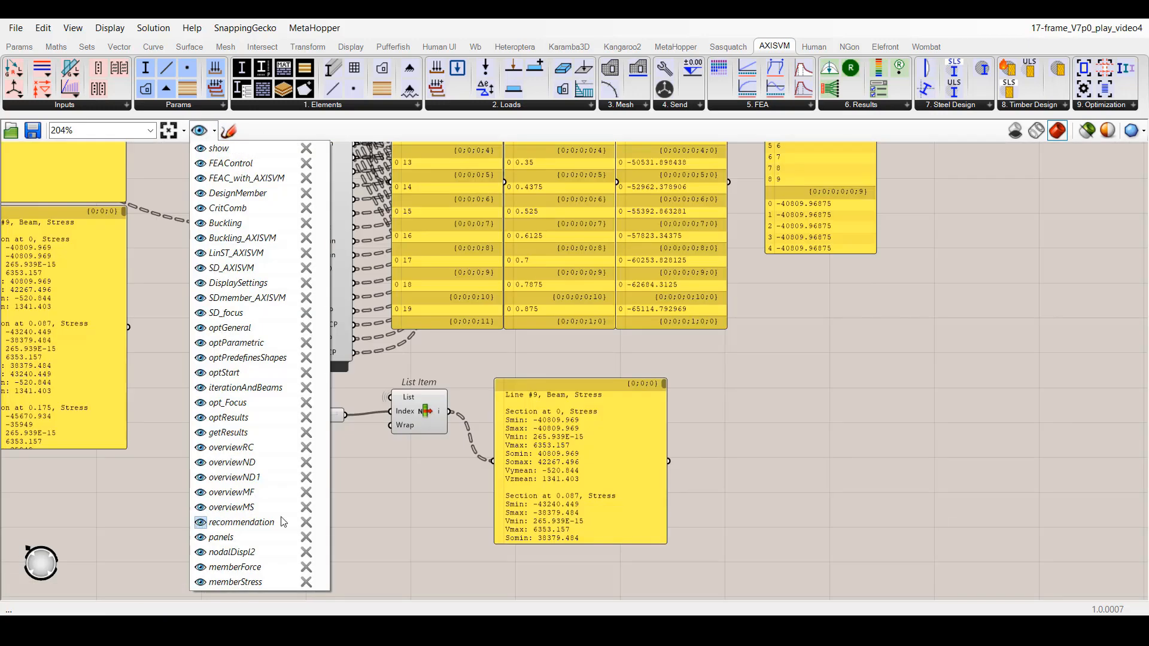
click(443, 532)
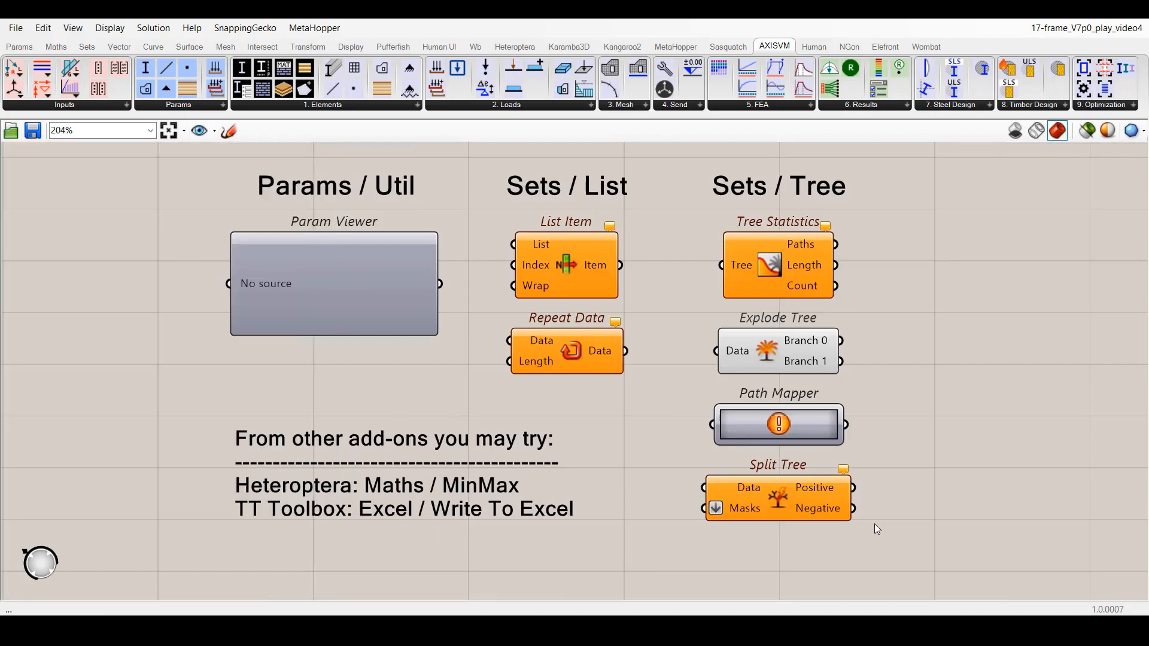